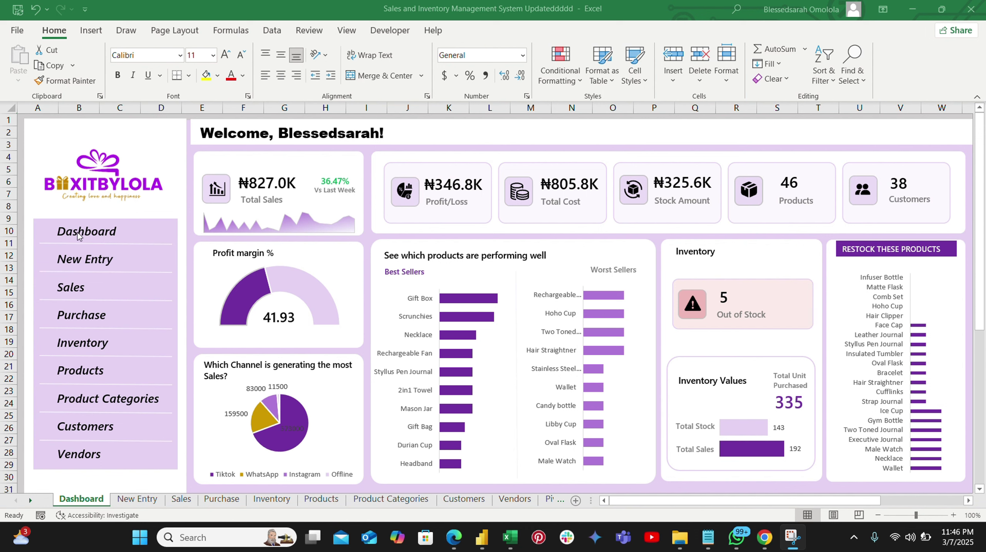
Look over the New Entry forms and the Sales and Purchase record sheets
{"action": "left_click", "coordinate": [84, 264]}
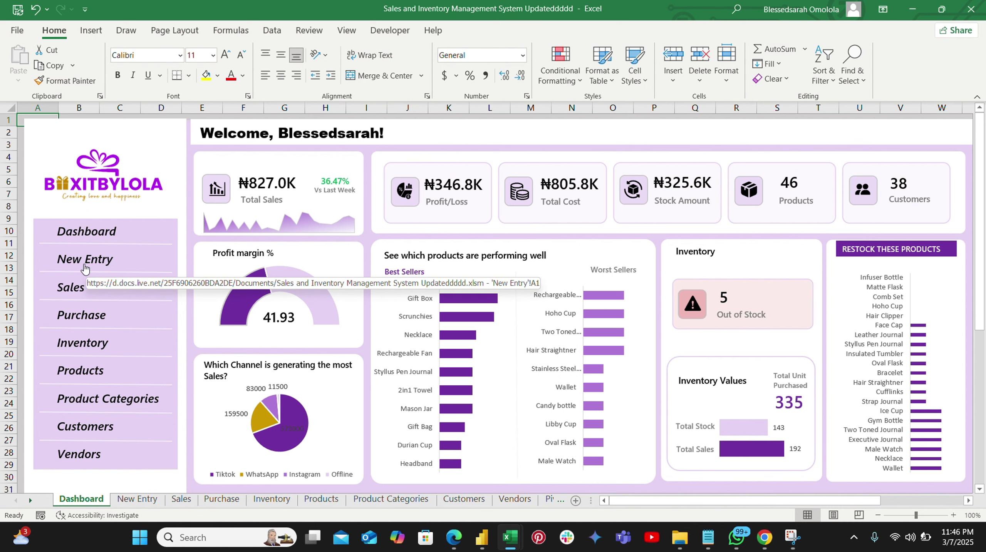
{"action": "left_click", "coordinate": [87, 258]}
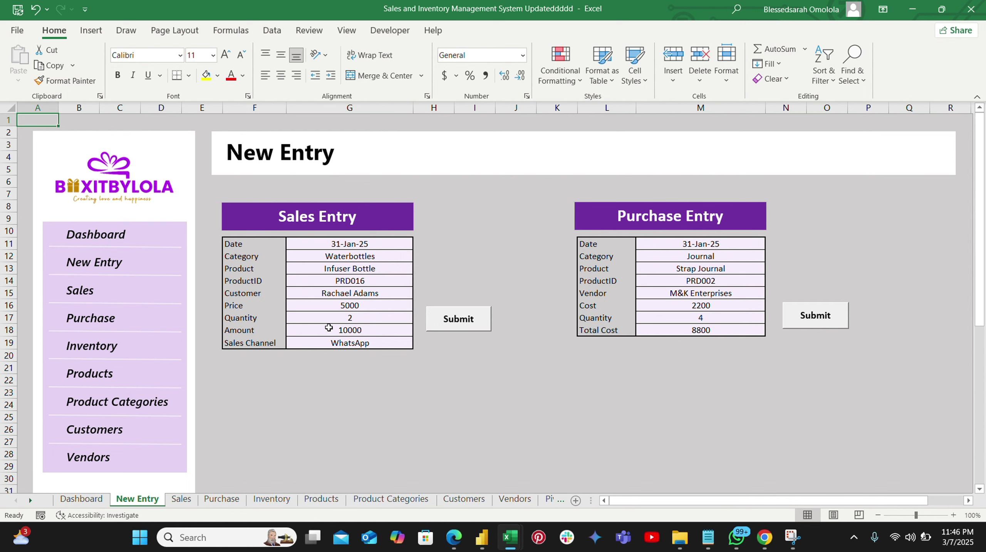
{"action": "left_click", "coordinate": [185, 500]}
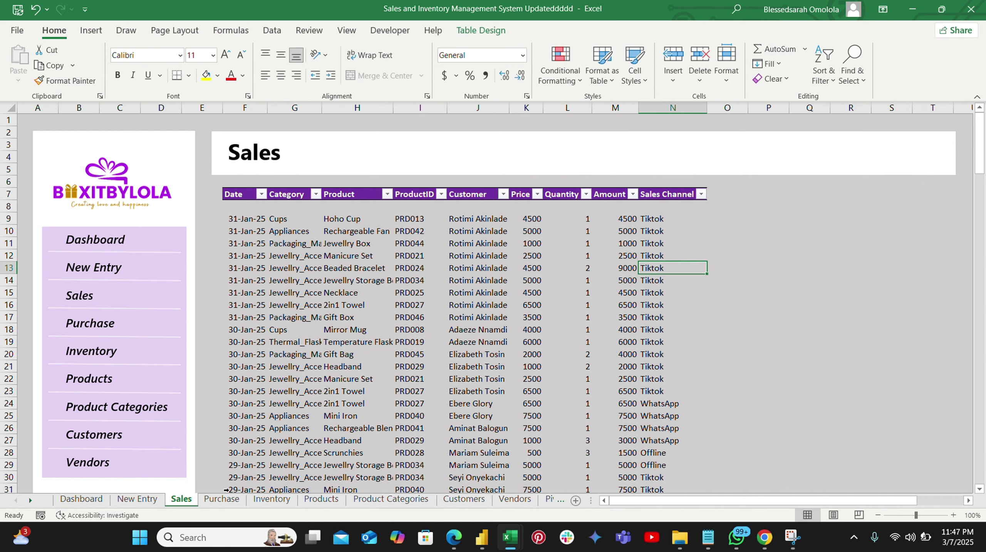
{"action": "left_click", "coordinate": [228, 499]}
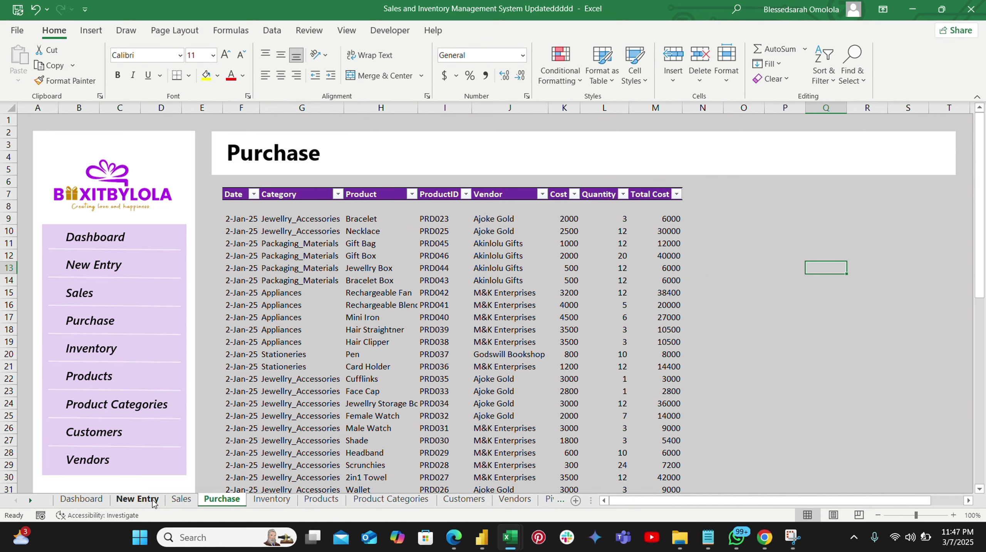
Clear the existing date and category from the Sales Entry form on the New Entry sheet
{"action": "left_click", "coordinate": [136, 500]}
{"action": "left_click", "coordinate": [384, 244]}
{"action": "key", "text": "BackSpace"}
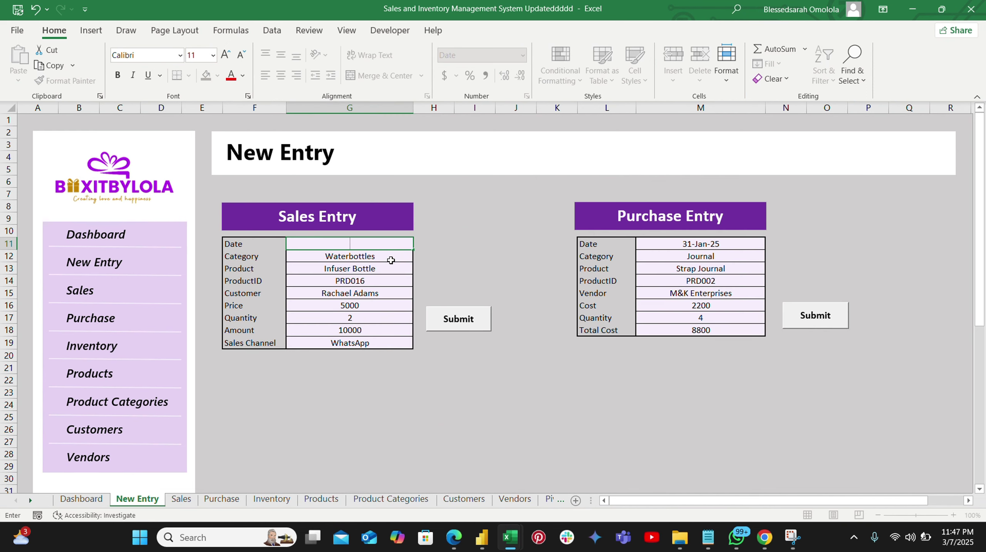
{"action": "left_click", "coordinate": [389, 258]}
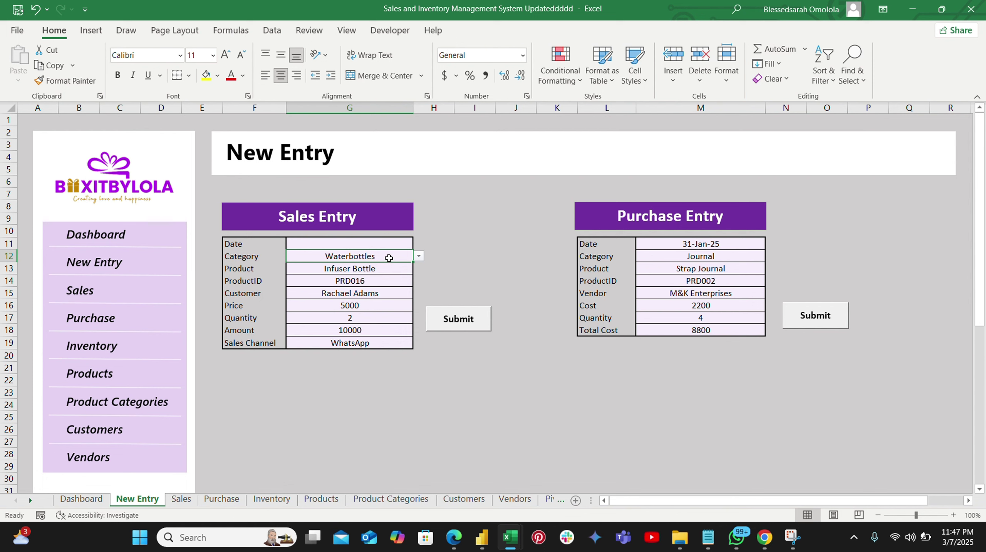
{"action": "key", "text": "BackSpace"}
Enter 1/31/2025 as the date in the Sales Entry form
{"action": "left_click", "coordinate": [371, 247]}
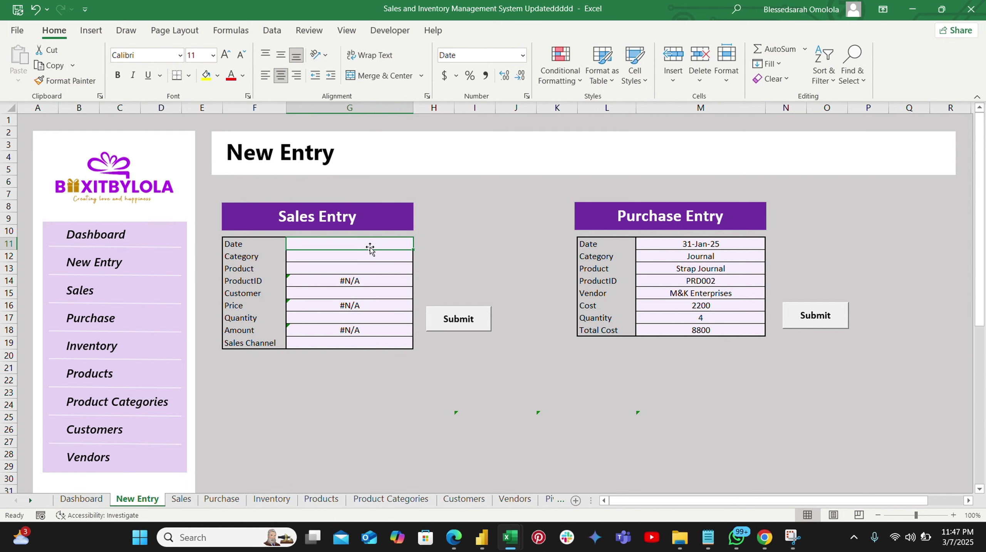
{"action": "type", "text": "1/3"}
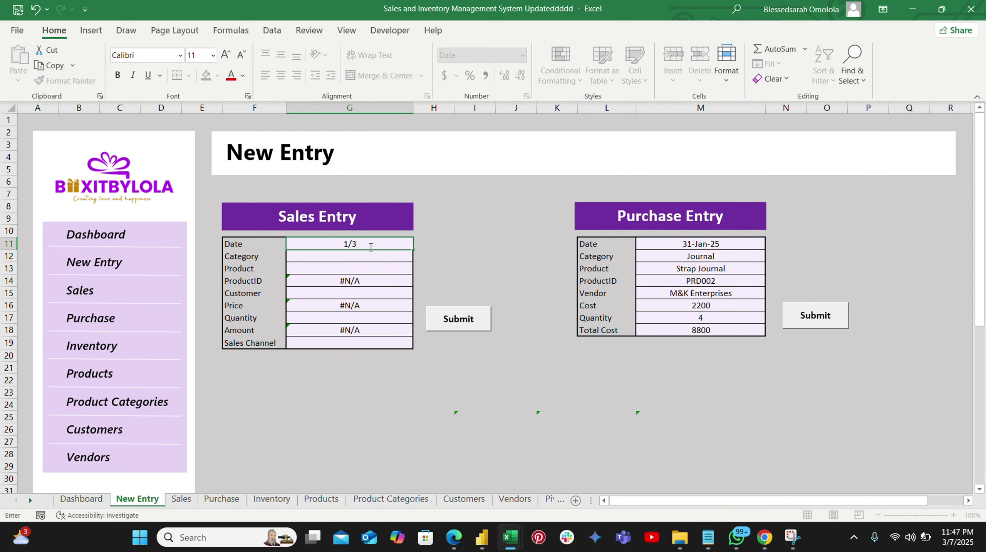
{"action": "type", "text": "1/2025"}
Set the Sales Entry category to Cups and open the list of products in that category
{"action": "left_click", "coordinate": [372, 257]}
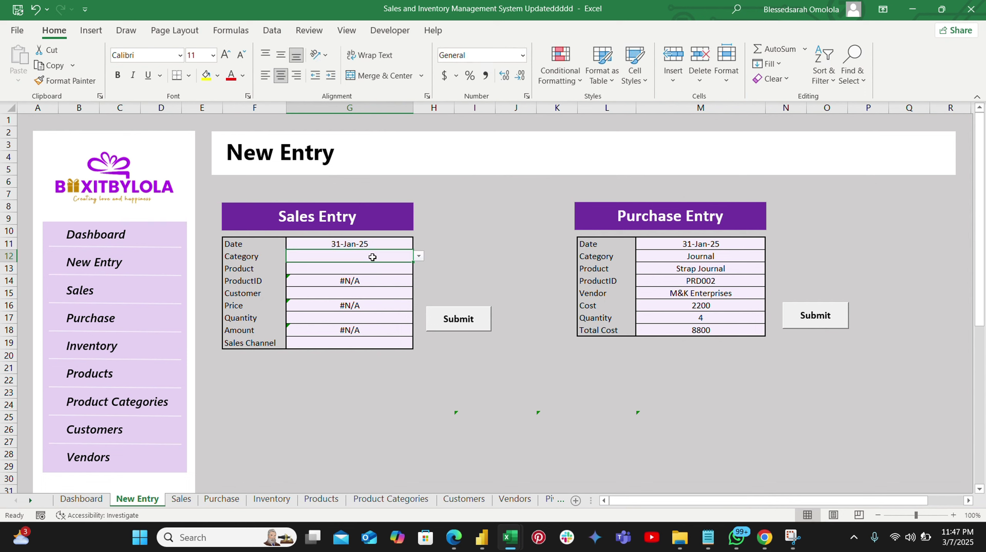
{"action": "left_click", "coordinate": [418, 258]}
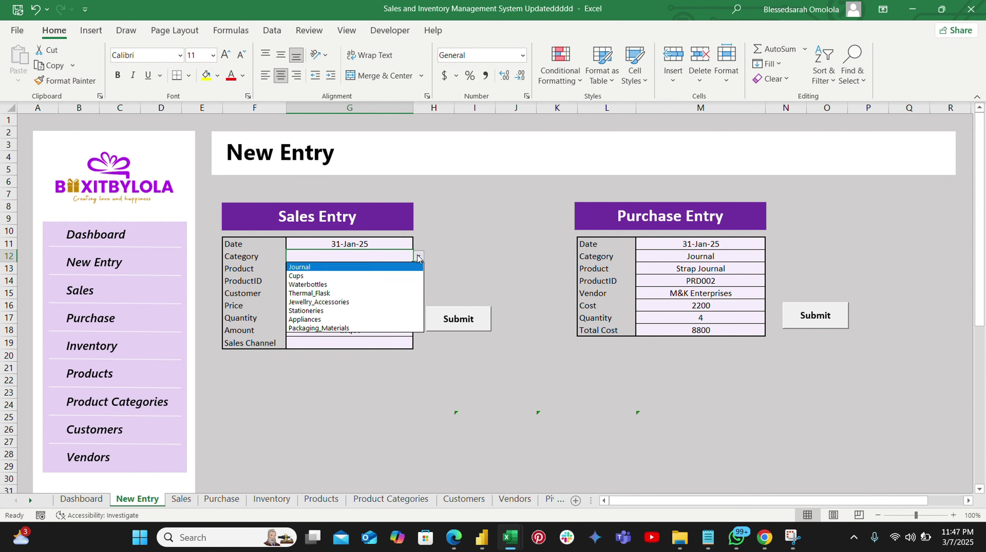
{"action": "left_click", "coordinate": [360, 275]}
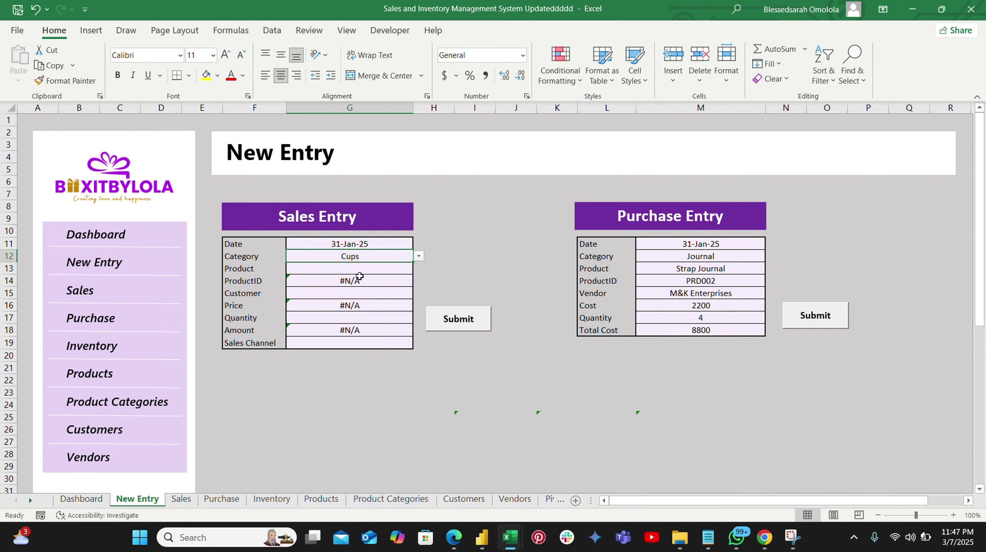
{"action": "left_click", "coordinate": [388, 270]}
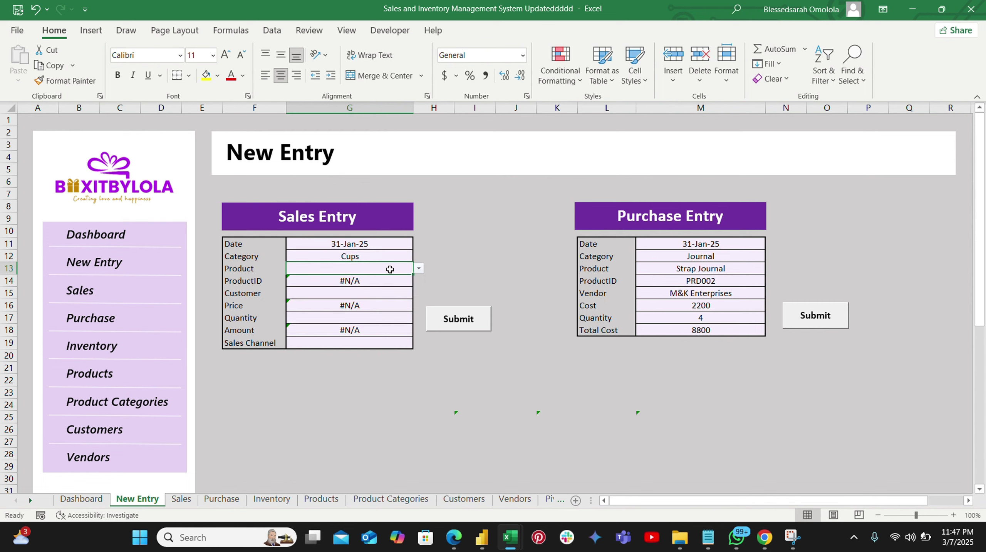
{"action": "left_click", "coordinate": [418, 268]}
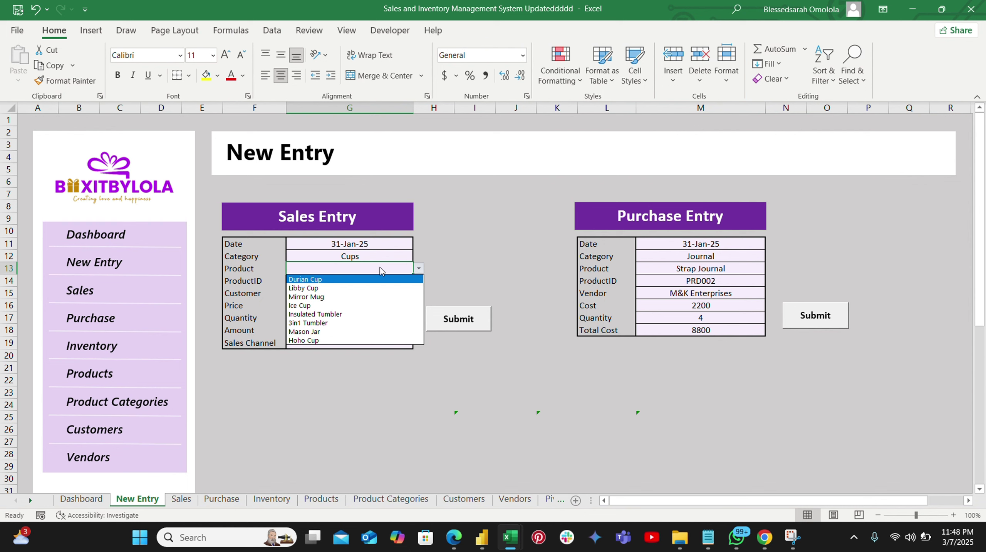
Set the Sales Entry category to Journal and the product to Executive Journal
{"action": "left_click", "coordinate": [396, 255]}
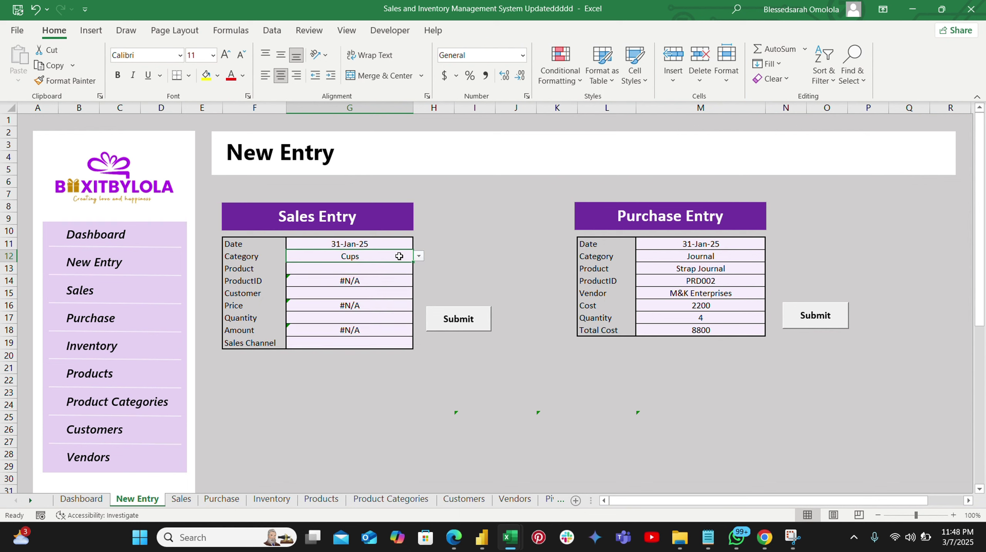
{"action": "left_click", "coordinate": [419, 256]}
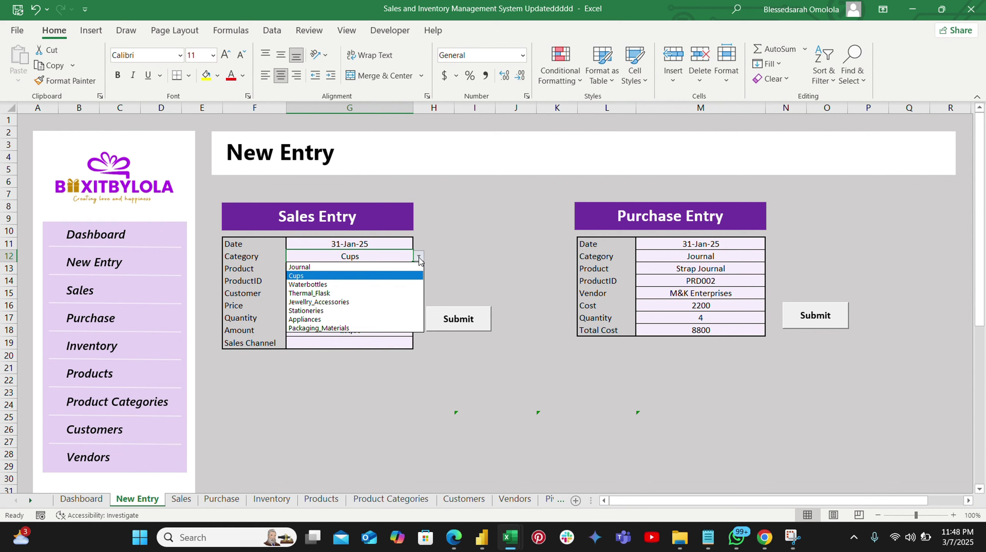
{"action": "left_click", "coordinate": [383, 267]}
{"action": "left_click", "coordinate": [398, 270]}
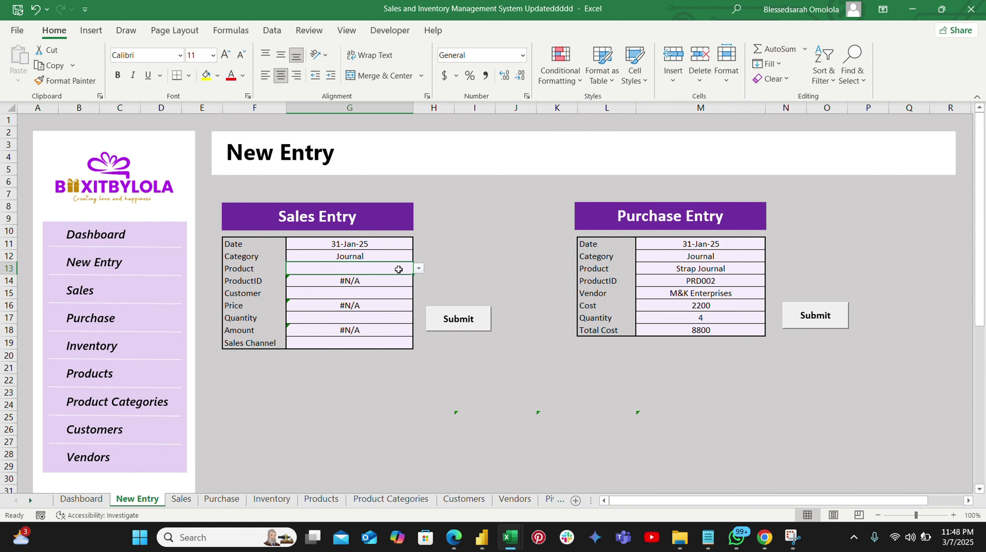
{"action": "left_click", "coordinate": [419, 269]}
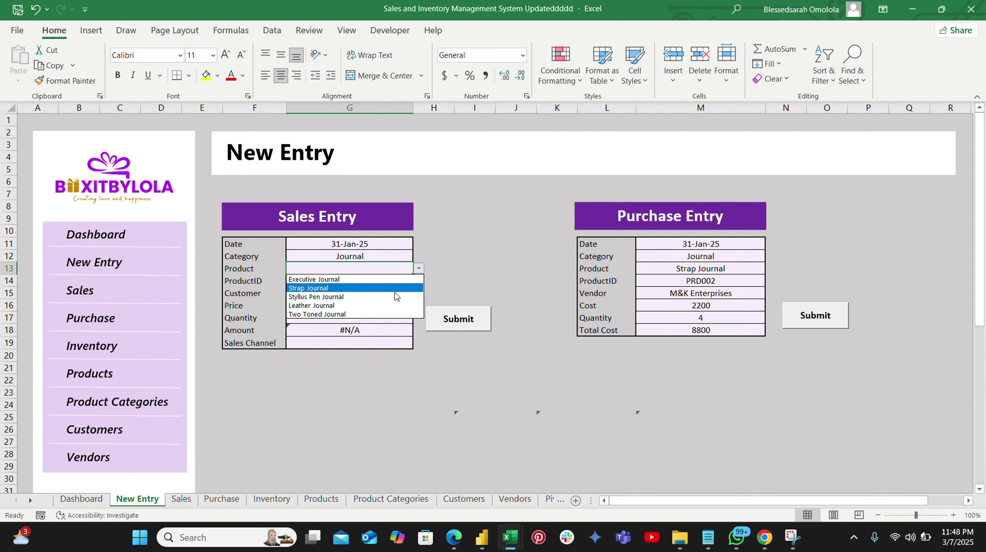
{"action": "left_click", "coordinate": [394, 279]}
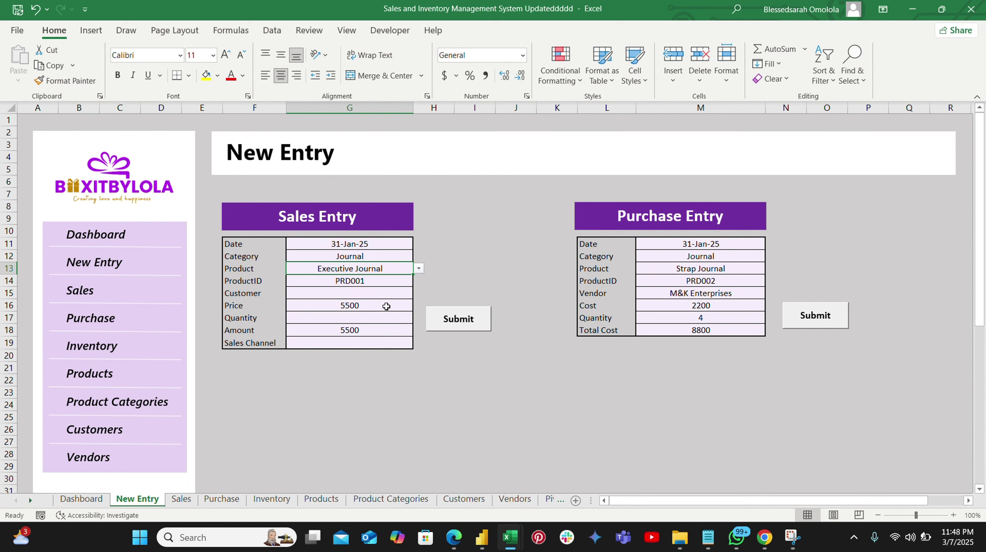
Choose the customer's name for the Sales Entry from the available customers
{"action": "left_click", "coordinate": [362, 292]}
{"action": "left_click", "coordinate": [419, 294]}
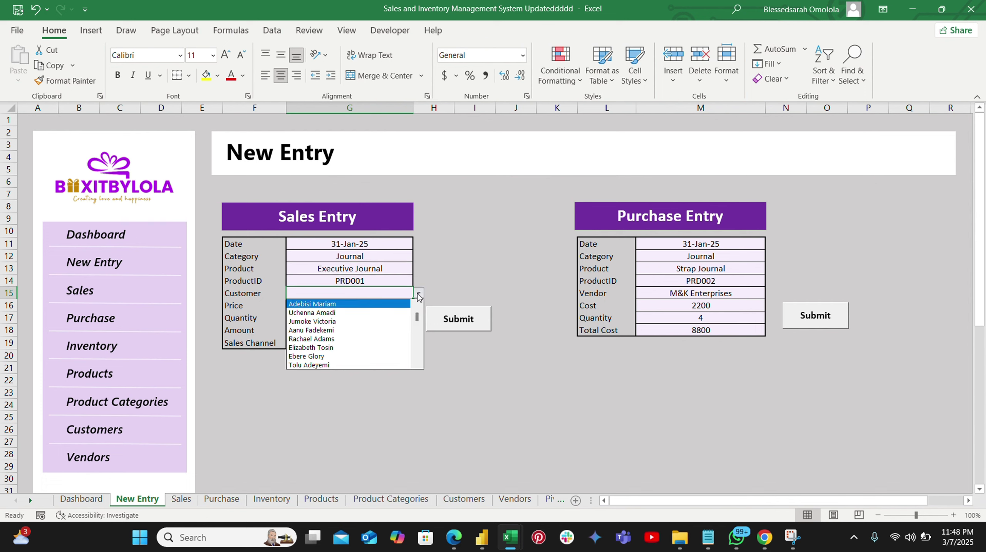
{"action": "left_click", "coordinate": [395, 312]}
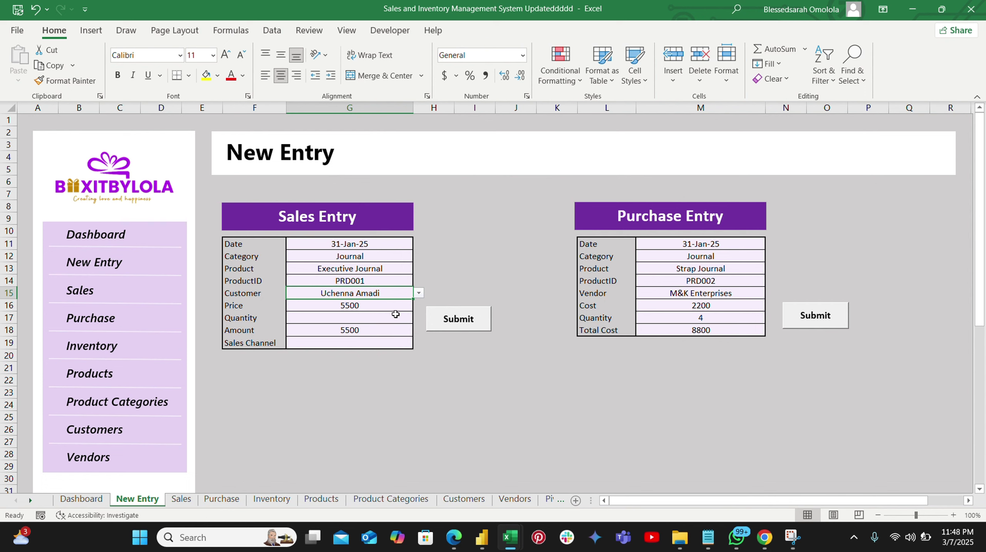
Enter a quantity of 2 in the Sales Entry form
{"action": "left_click", "coordinate": [395, 315]}
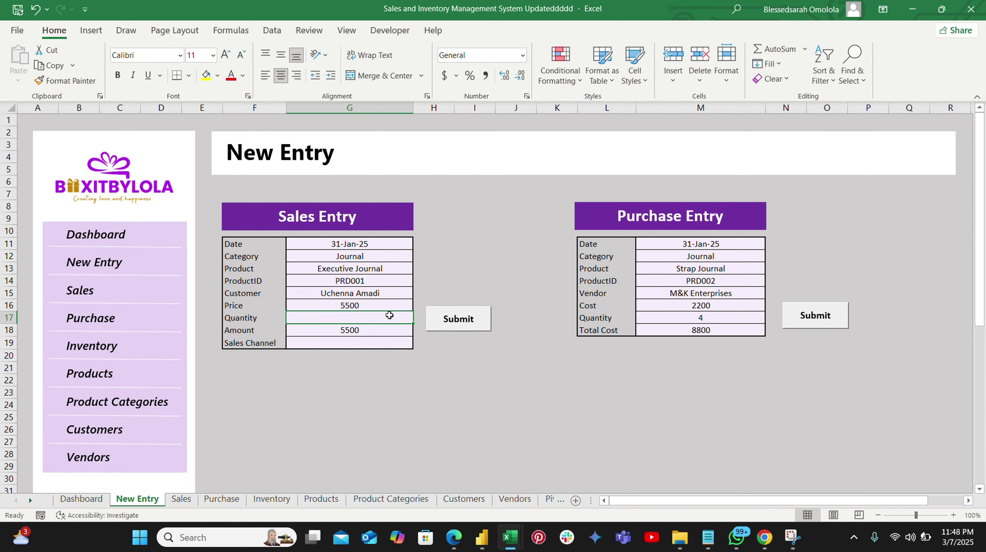
{"action": "type", "text": "2"}
{"action": "left_click", "coordinate": [451, 277]}
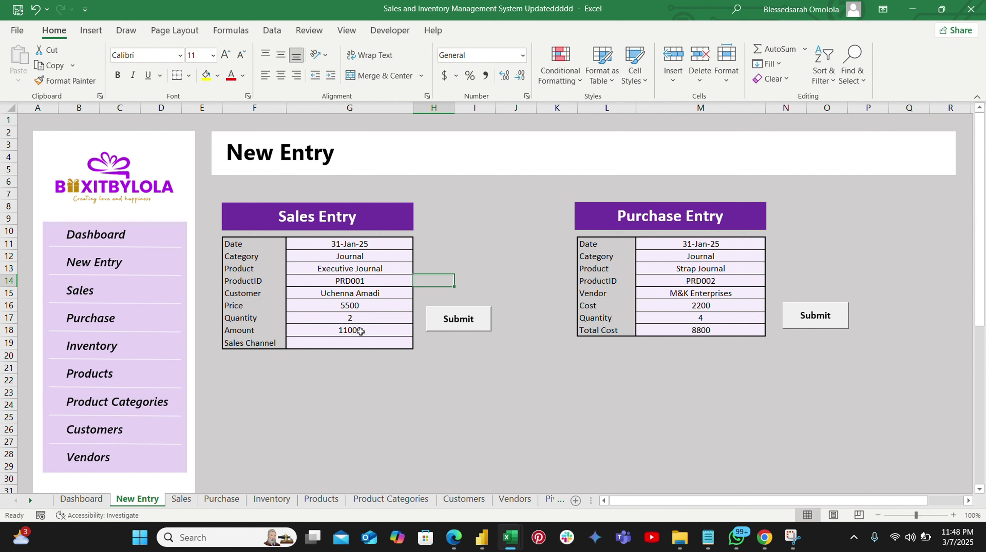
Set the Sales Entry quantity to 3
{"action": "left_click", "coordinate": [361, 317]}
{"action": "type", "text": "3"}
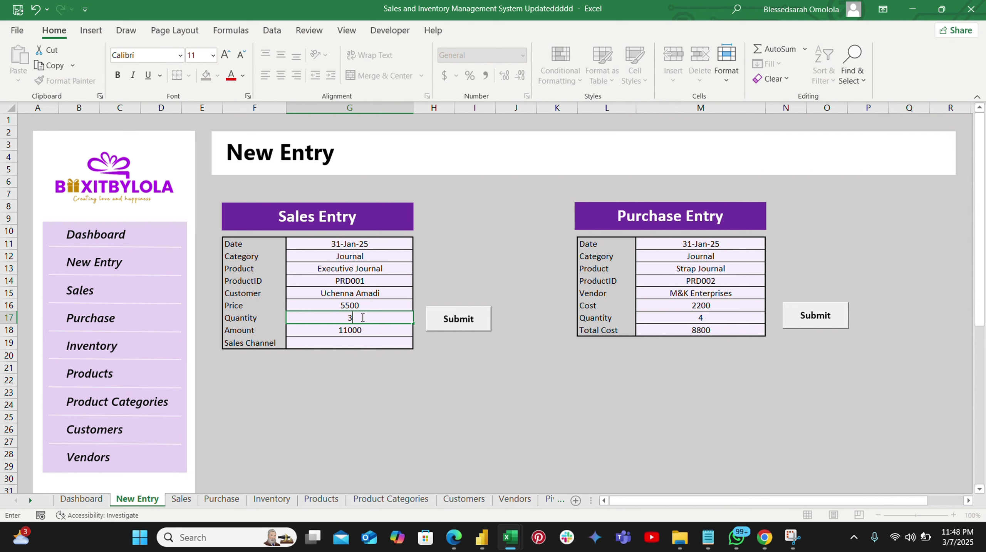
{"action": "left_click", "coordinate": [430, 283]}
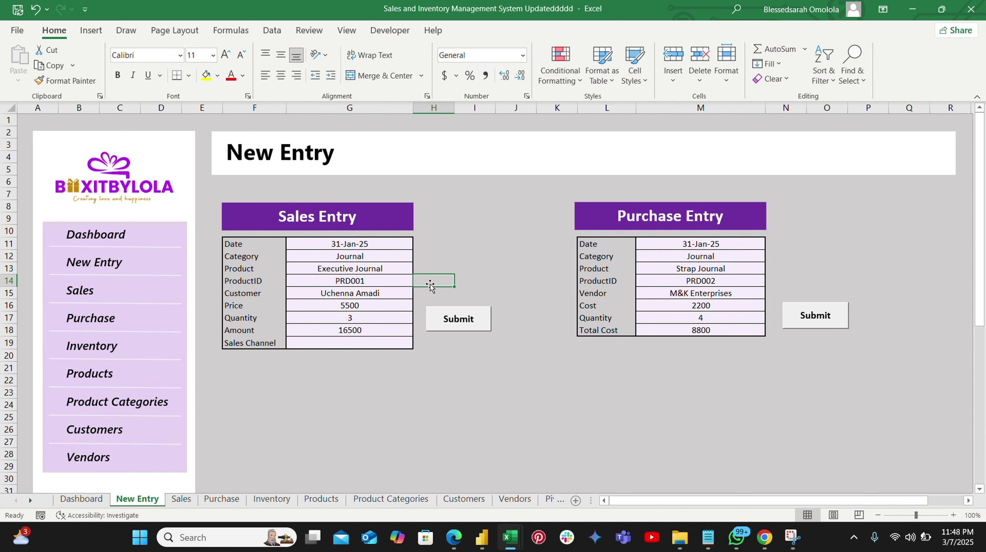
Set the sales channel to Tiktok, then submit the sales entry to the Sales sheet
{"action": "left_click", "coordinate": [358, 344]}
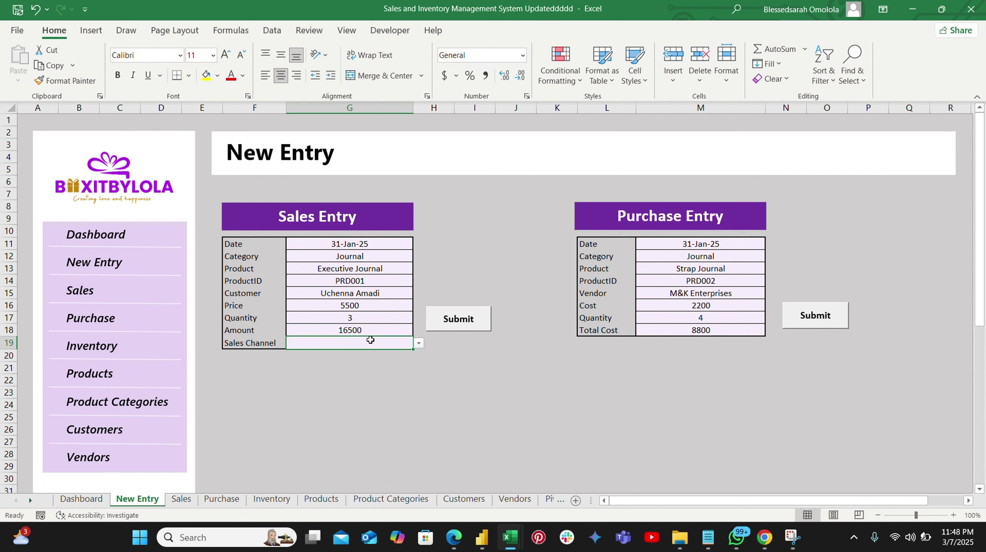
{"action": "left_click", "coordinate": [419, 343]}
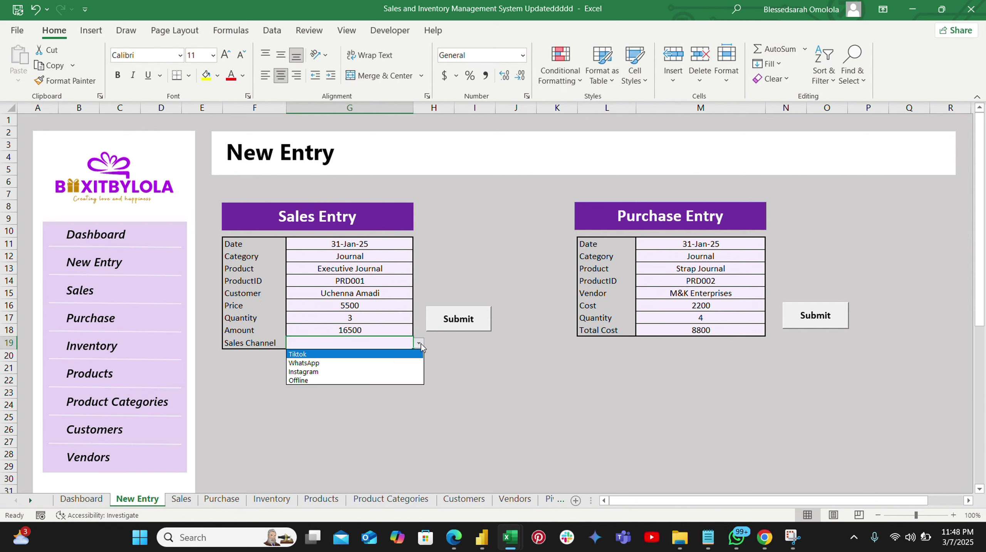
{"action": "left_click", "coordinate": [387, 353]}
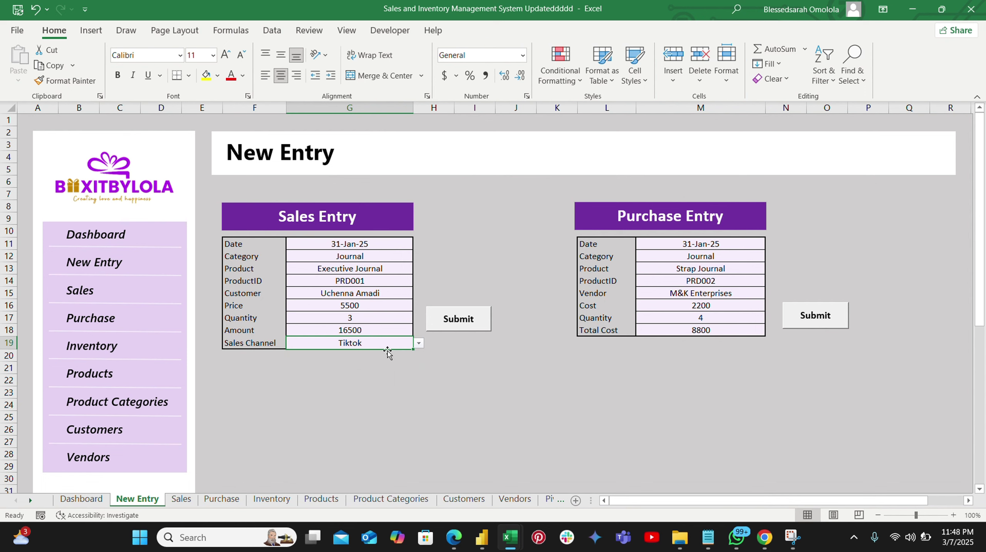
{"action": "left_click", "coordinate": [453, 324]}
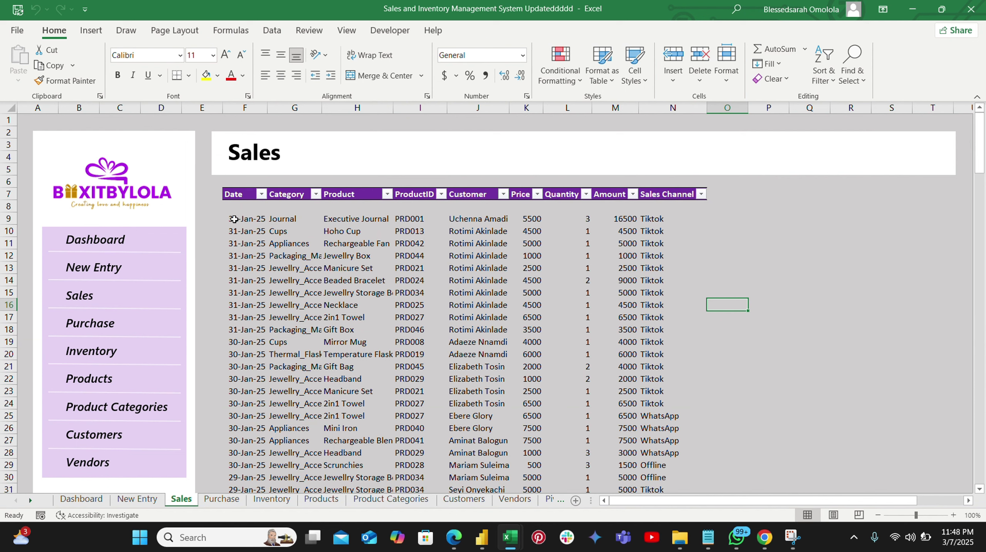
{"action": "left_click", "coordinate": [220, 218]}
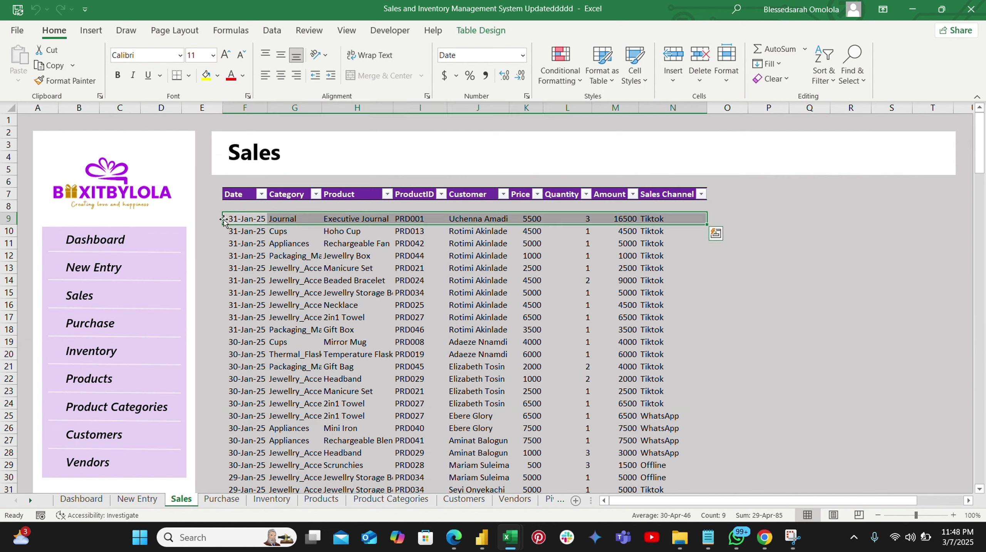
Submit the Strap Journal purchase entry from the New Entry sheet to the Purchase sheet
{"action": "left_click", "coordinate": [137, 499]}
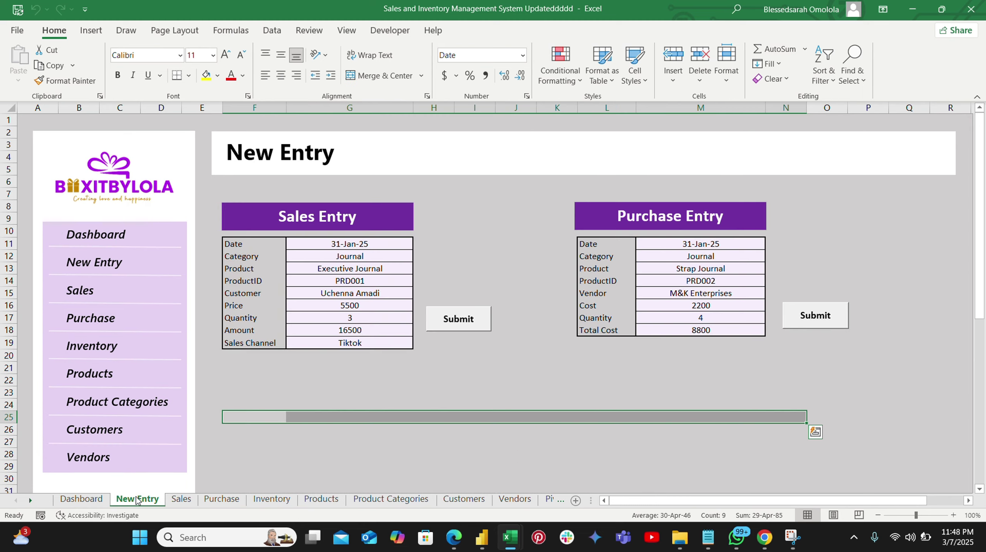
{"action": "left_click", "coordinate": [737, 255]}
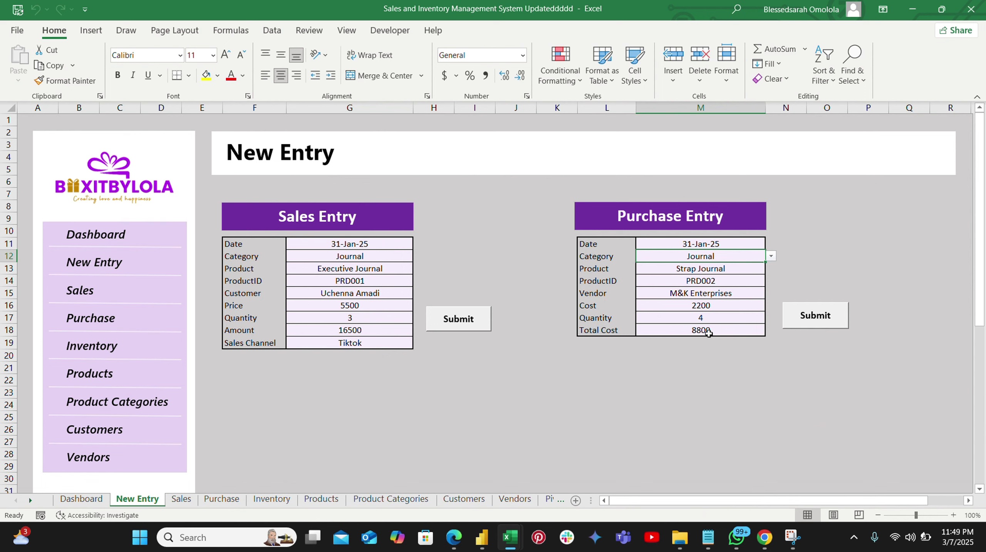
{"action": "left_click", "coordinate": [820, 319]}
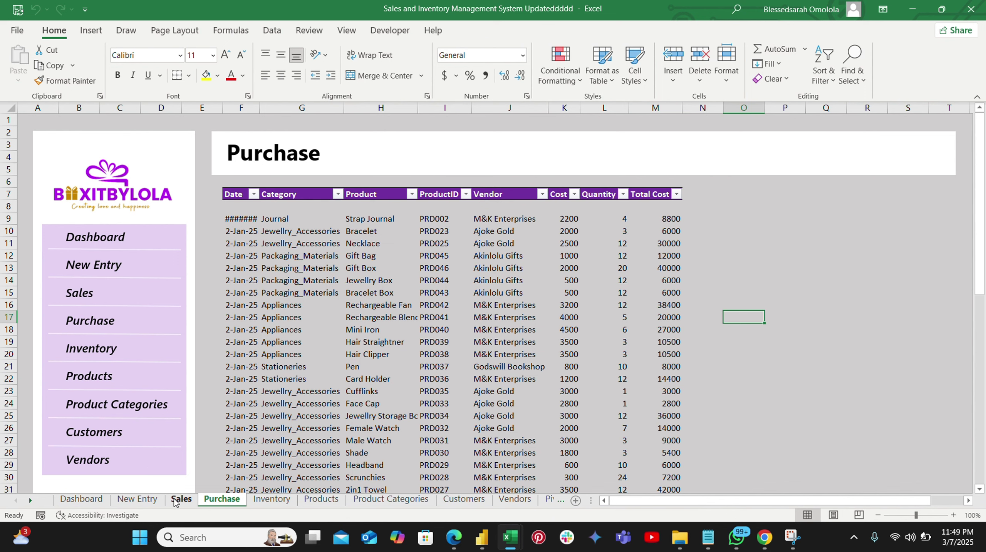
Auto-fit the width of the Date column in the Purchase sheet
{"action": "left_click", "coordinate": [138, 503]}
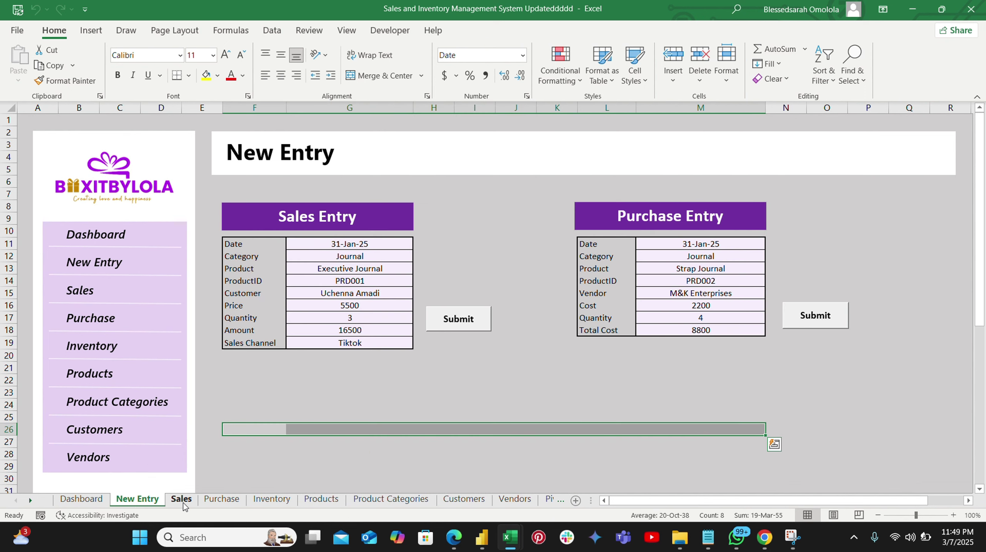
{"action": "left_click", "coordinate": [221, 500]}
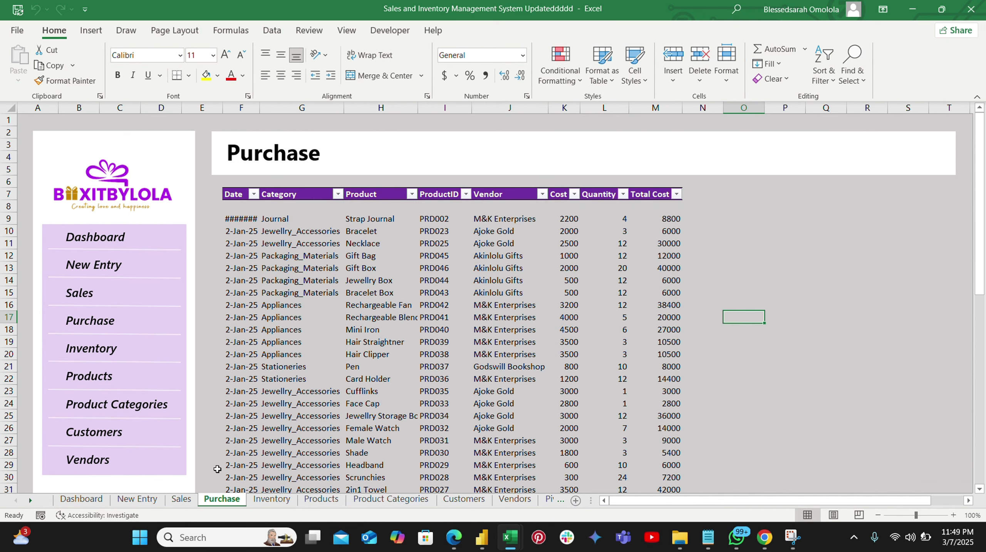
{"action": "double_click", "coordinate": [261, 108]}
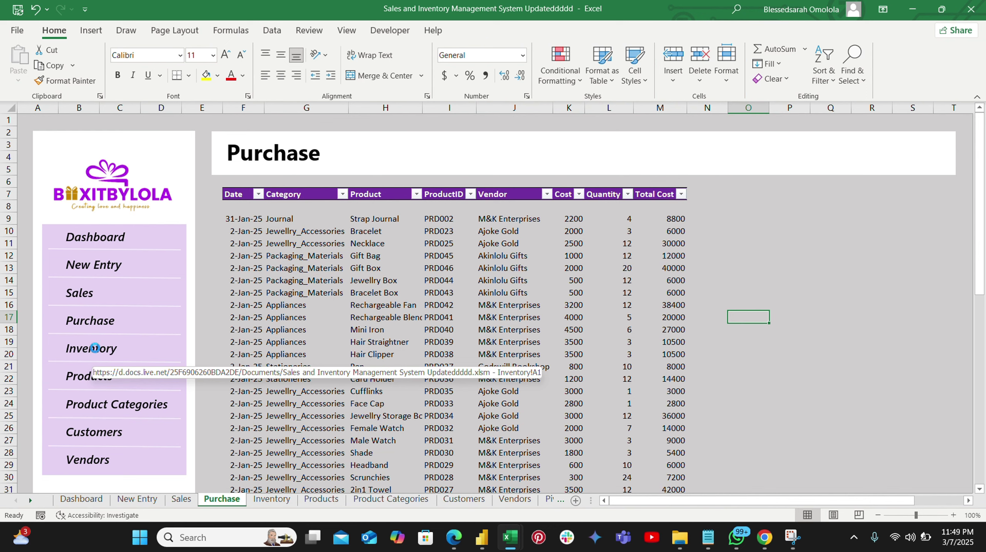
Open the Inventory sheet and display the formula bar
{"action": "left_click", "coordinate": [97, 352]}
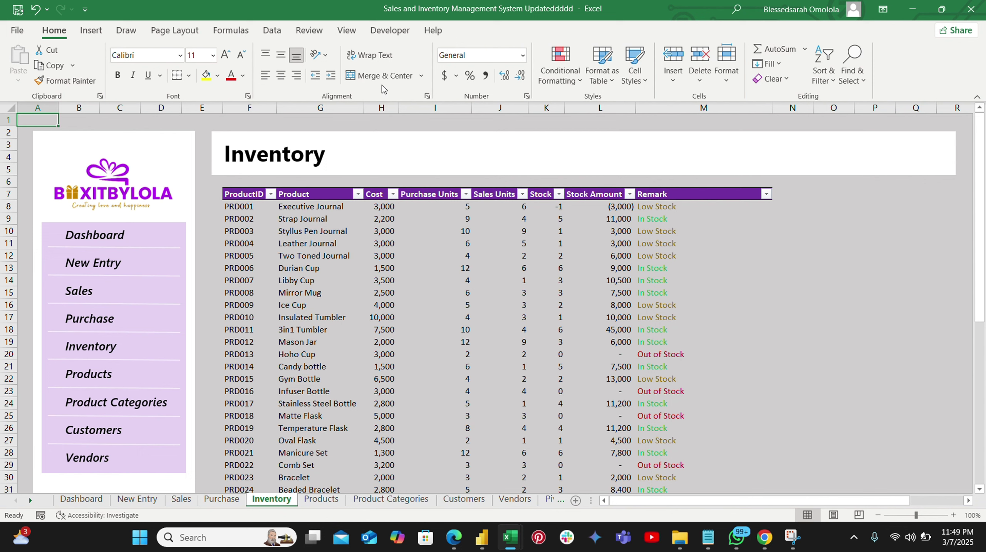
{"action": "left_click", "coordinate": [347, 30]}
{"action": "left_click", "coordinate": [193, 55]}
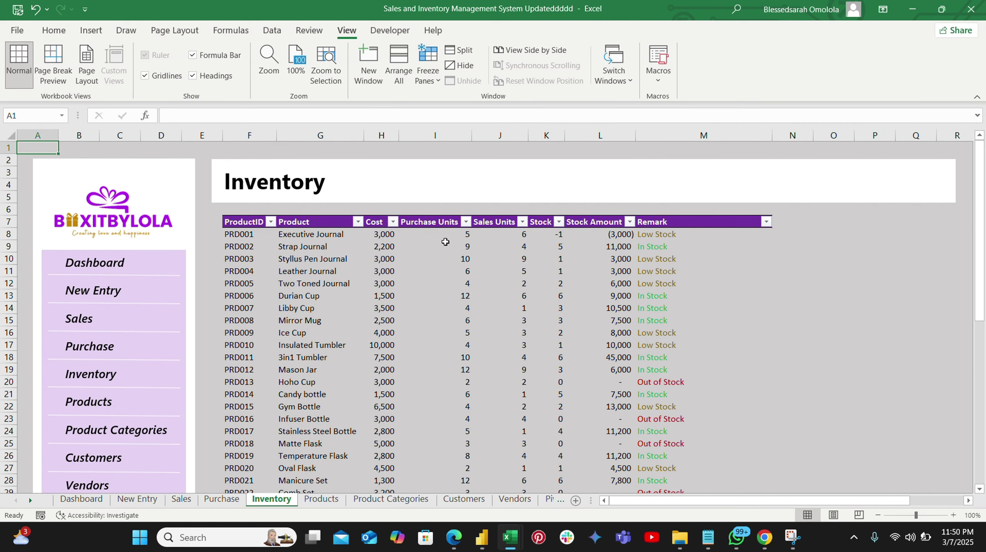
Examine the Inventory formulas for Purchase Units, Sales Units, Stock and Stock Amount, and the stock remarks down the table
{"action": "left_click", "coordinate": [456, 236]}
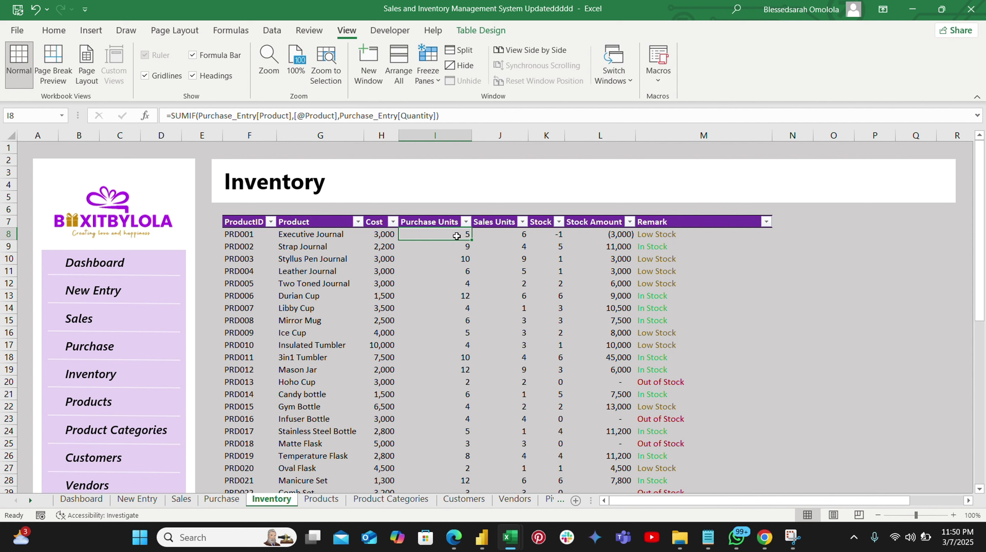
{"action": "left_click", "coordinate": [509, 235]}
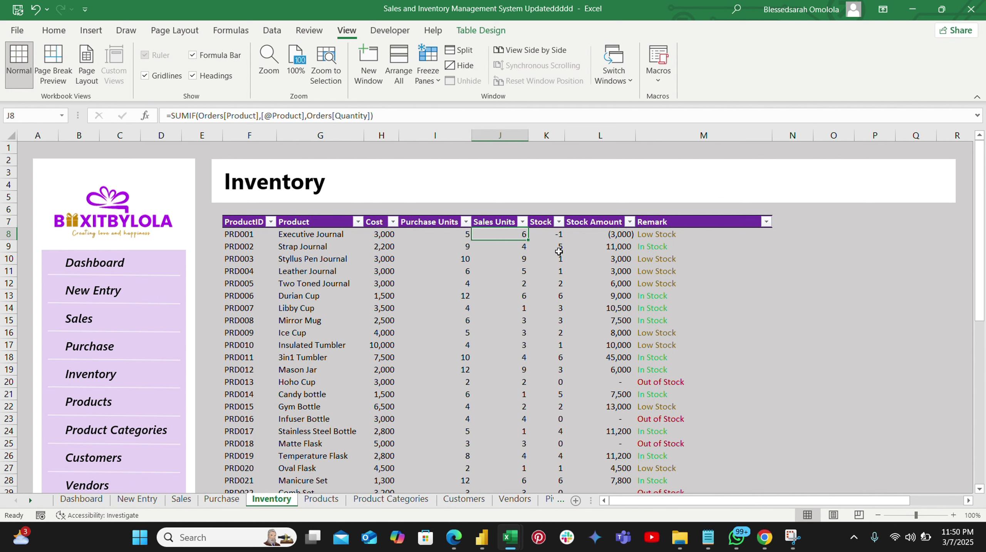
{"action": "left_click", "coordinate": [554, 235]}
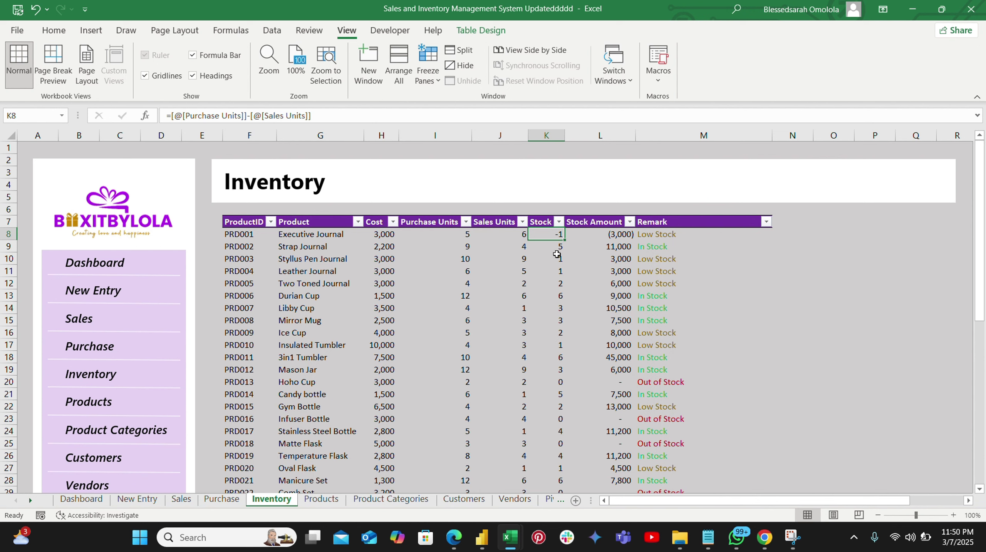
{"action": "left_click", "coordinate": [615, 273]}
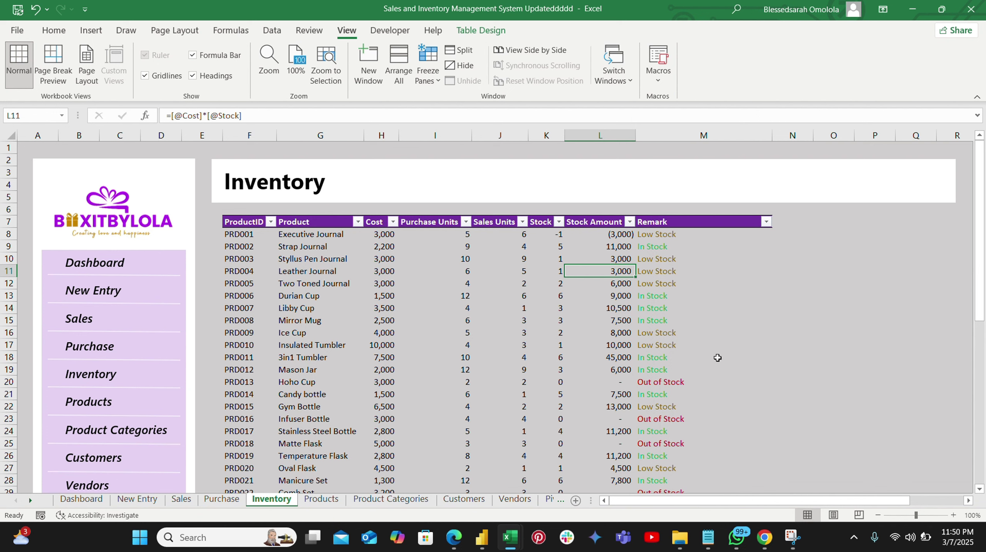
{"action": "scroll", "coordinate": [717, 357], "scroll_direction": "down", "scroll_amount": 1}
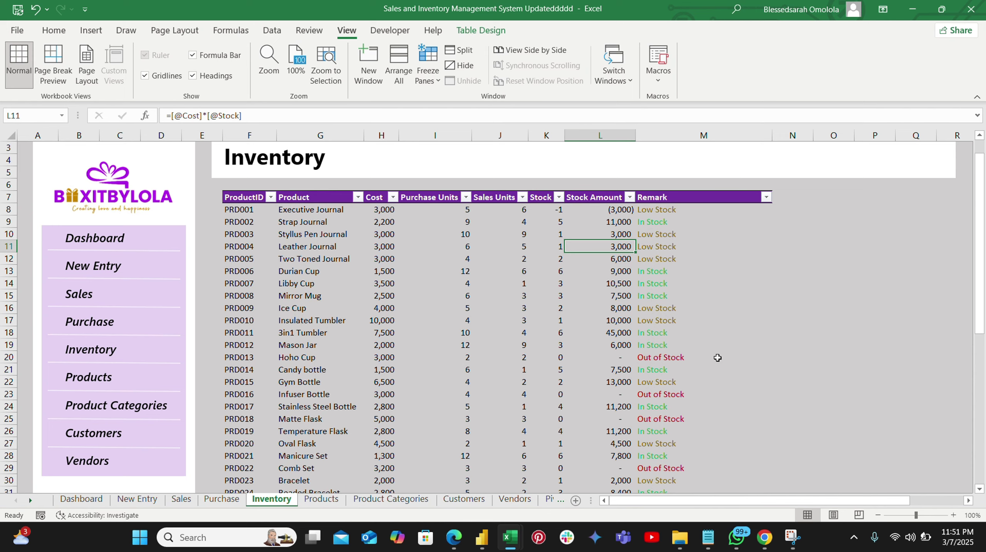
{"action": "scroll", "coordinate": [717, 358], "scroll_direction": "down", "scroll_amount": 5}
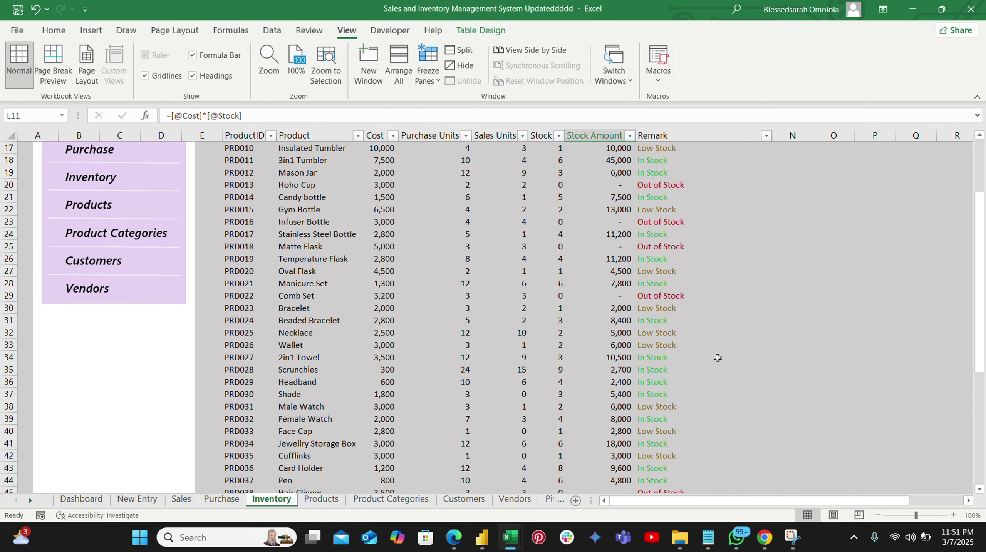
{"action": "scroll", "coordinate": [717, 358], "scroll_direction": "up", "scroll_amount": 1}
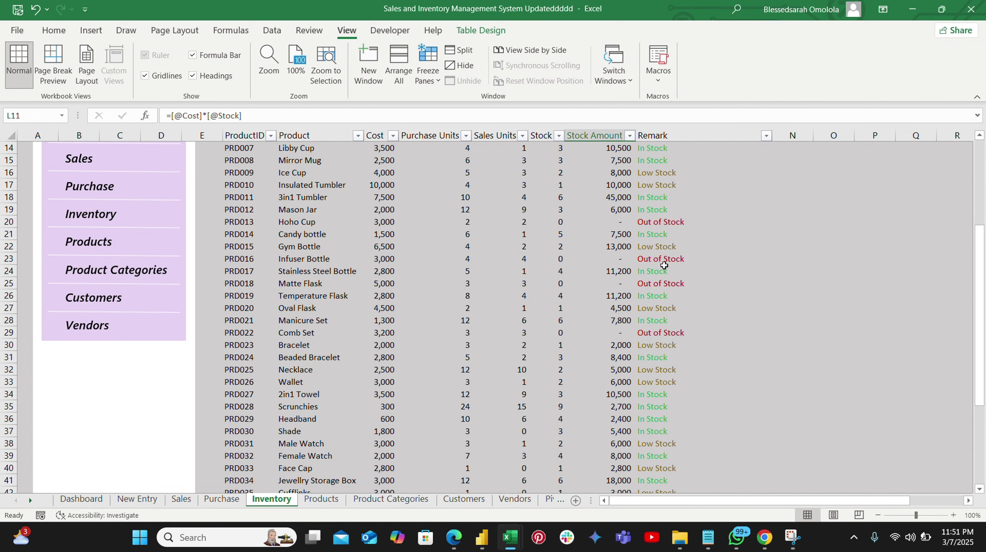
{"action": "scroll", "coordinate": [681, 375], "scroll_direction": "up", "scroll_amount": 5}
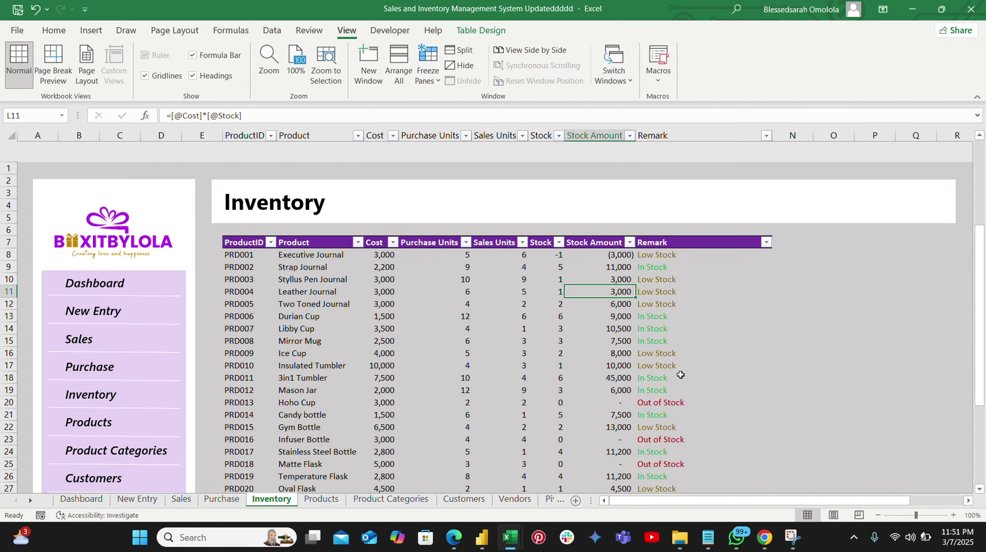
Delete the first table row, the Executive Journal sale of 3 units dated 31-Jan-25, from the Sales sheet
{"action": "left_click", "coordinate": [182, 499]}
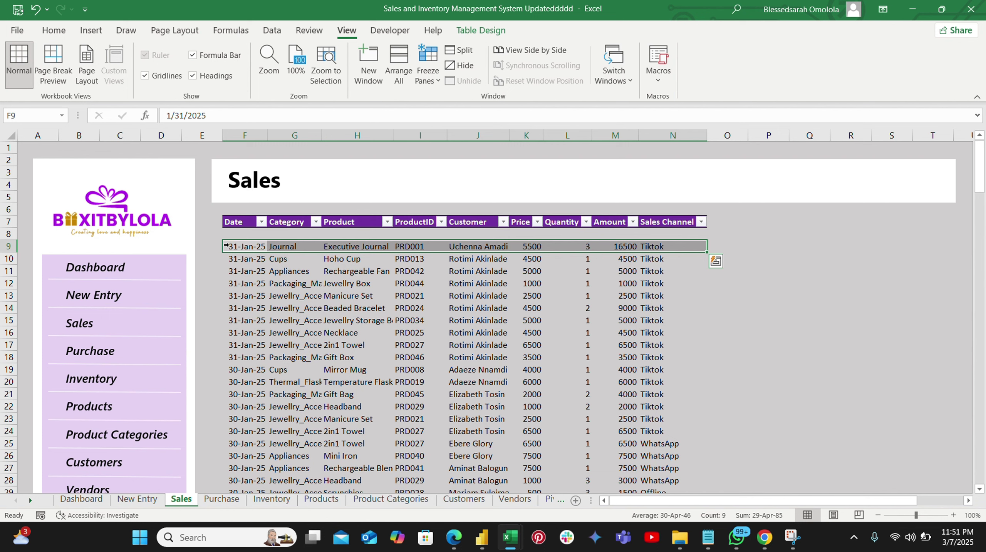
{"action": "right_click", "coordinate": [226, 245]}
{"action": "mouse_move", "coordinate": [309, 301]}
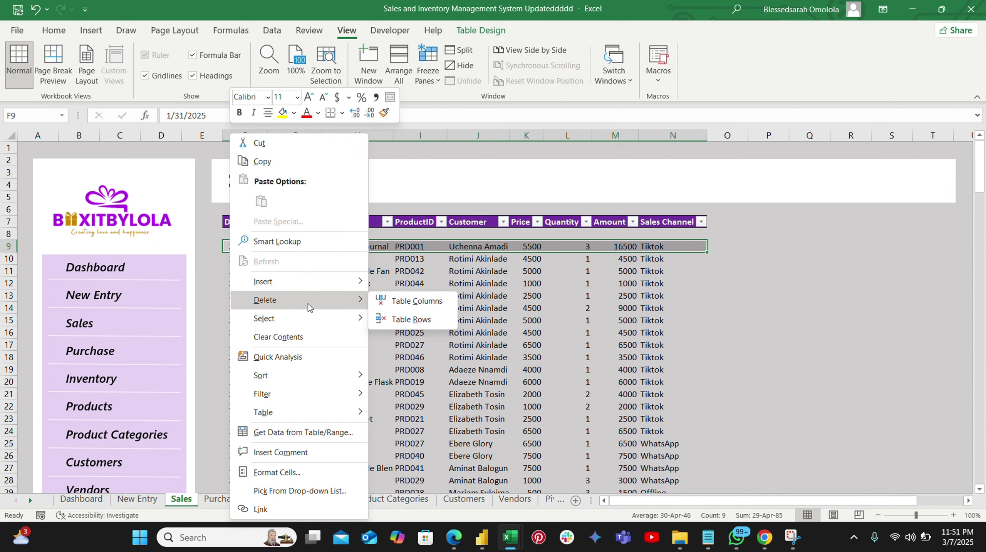
{"action": "left_click", "coordinate": [404, 319]}
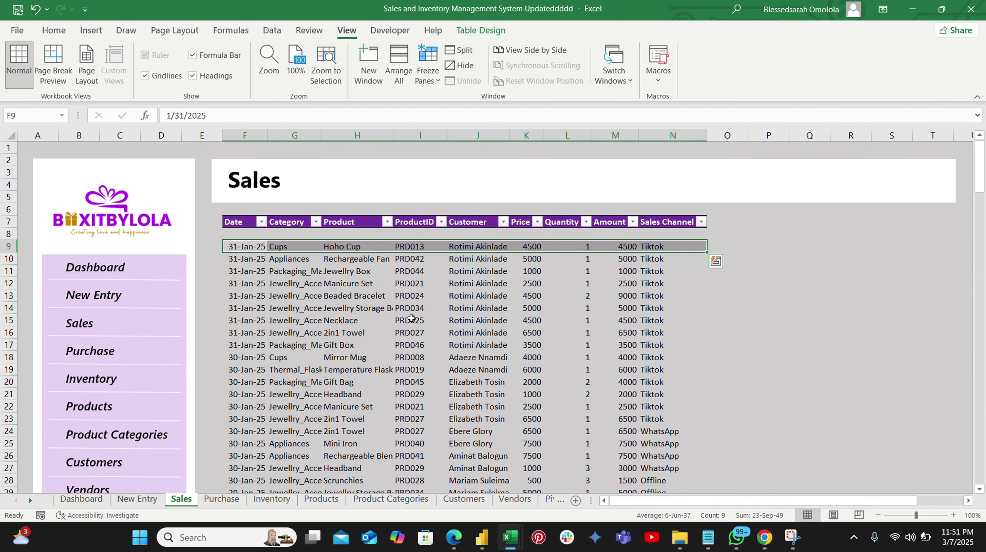
Check the Executive Journal's stock on the Inventory sheet
{"action": "left_click", "coordinate": [219, 500]}
{"action": "left_click", "coordinate": [271, 500]}
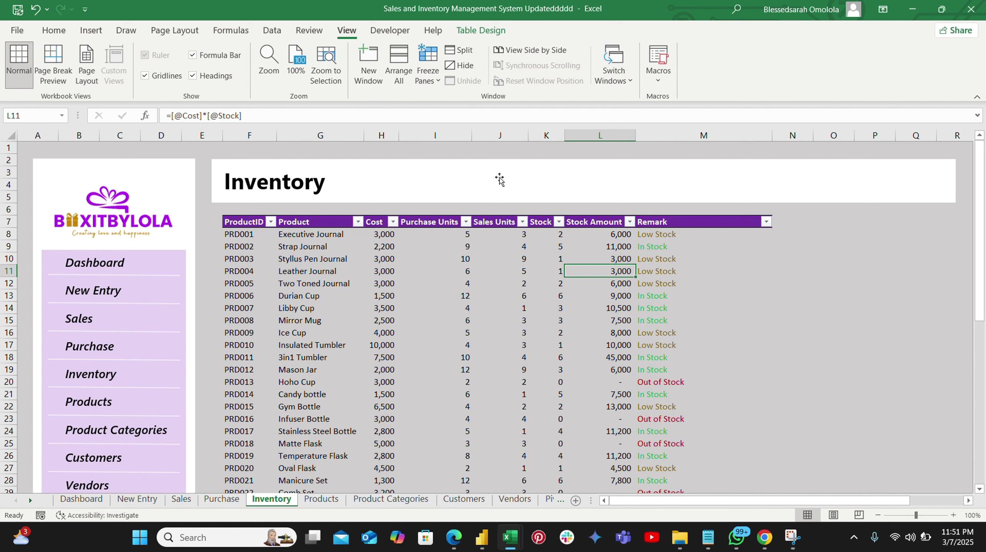
{"action": "left_click", "coordinate": [551, 237]}
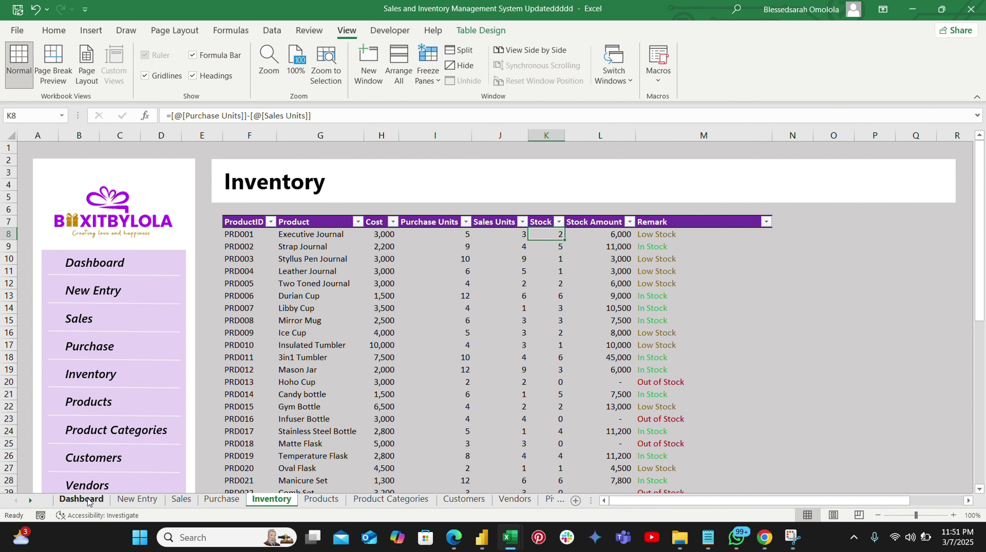
Review the tables on the Products, Product Categories, Customers and Vendors sheets
{"action": "left_click", "coordinate": [321, 499]}
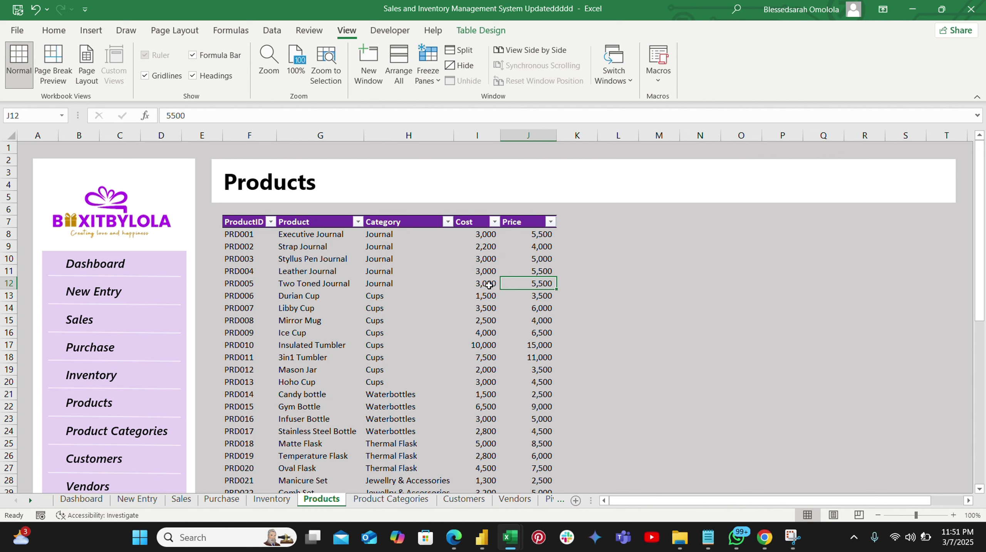
{"action": "left_click", "coordinate": [382, 499]}
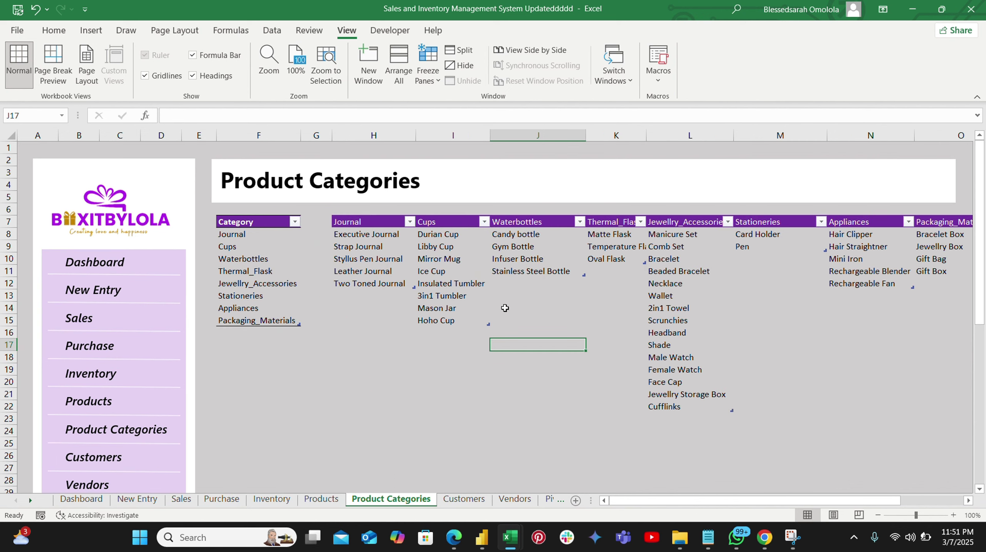
{"action": "scroll", "coordinate": [505, 308], "scroll_direction": "right", "scroll_amount": 3}
{"action": "scroll", "coordinate": [503, 306], "scroll_direction": "left", "scroll_amount": 3}
{"action": "left_click", "coordinate": [461, 502]}
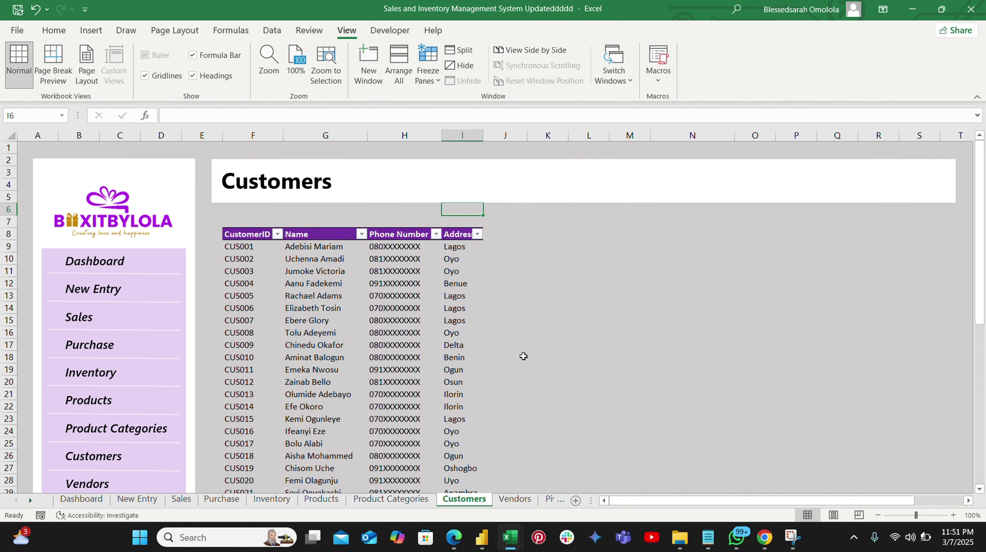
{"action": "scroll", "coordinate": [523, 357], "scroll_direction": "down", "scroll_amount": 1}
{"action": "scroll", "coordinate": [523, 356], "scroll_direction": "down", "scroll_amount": 6}
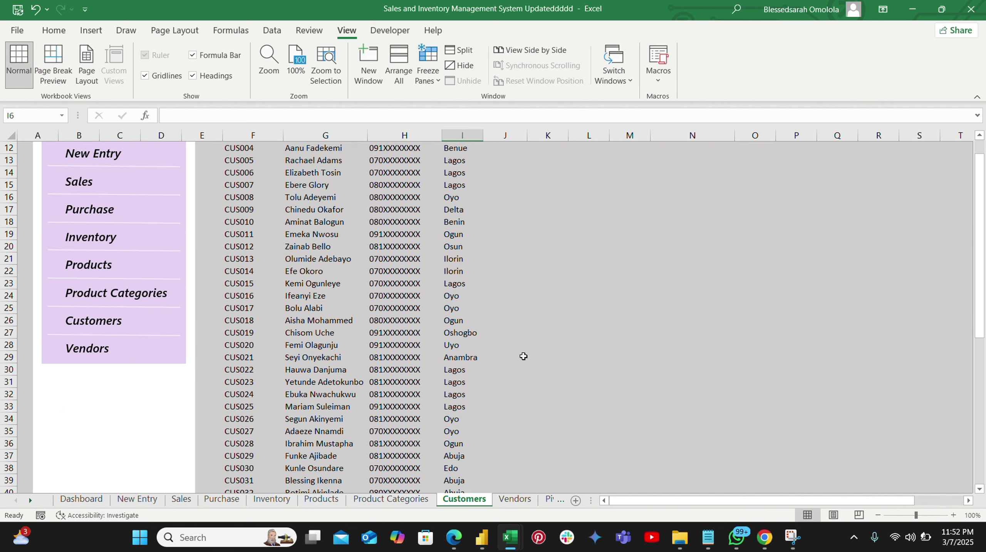
{"action": "scroll", "coordinate": [521, 354], "scroll_direction": "up", "scroll_amount": 7}
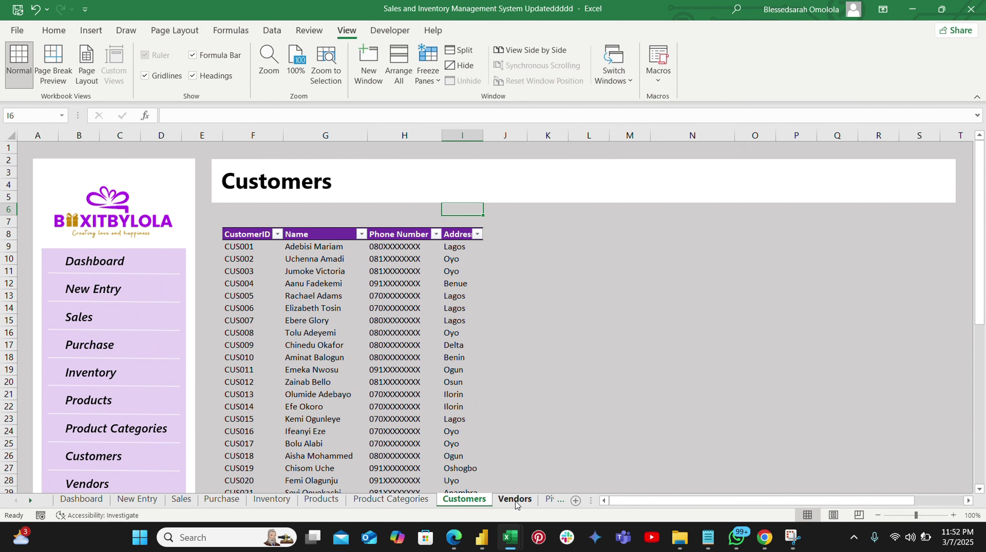
{"action": "left_click", "coordinate": [516, 500]}
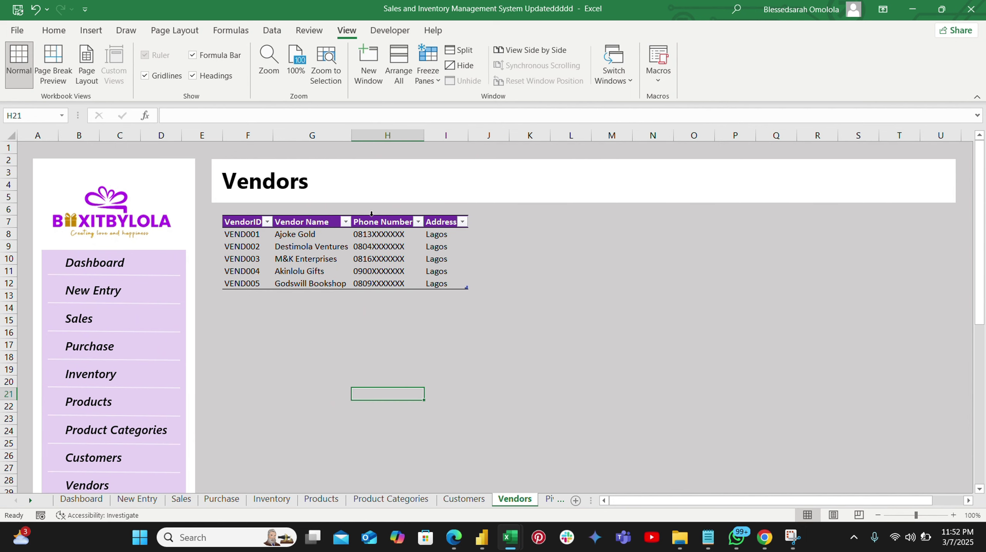
Examine the KPI calculations and pivot tables across the PivotTable sheet
{"action": "left_click", "coordinate": [548, 500]}
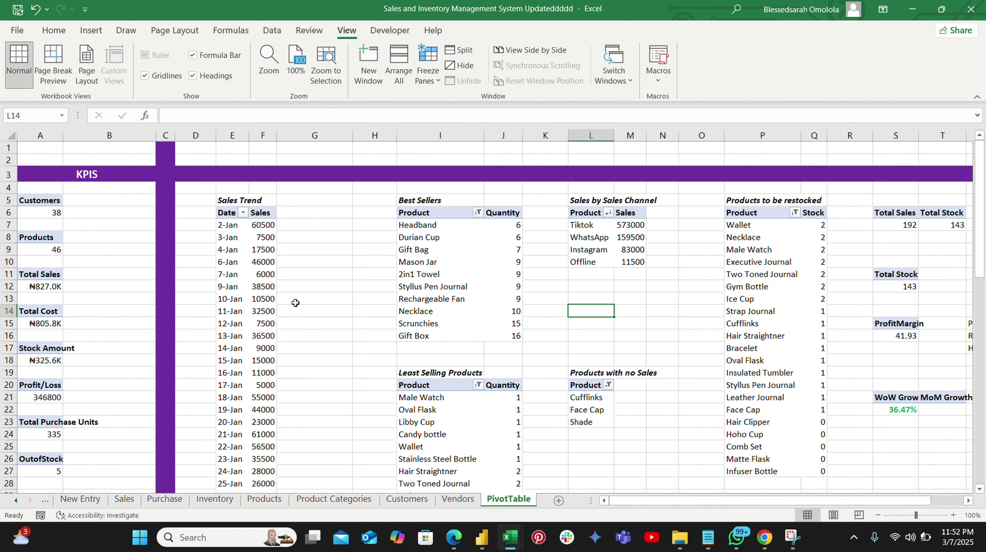
{"action": "scroll", "coordinate": [296, 301], "scroll_direction": "right", "scroll_amount": 2}
{"action": "scroll", "coordinate": [296, 301], "scroll_direction": "left", "scroll_amount": 3}
Open the Dashboard sheet and examine its total sales trend and profit margin chart
{"action": "left_click", "coordinate": [45, 499]}
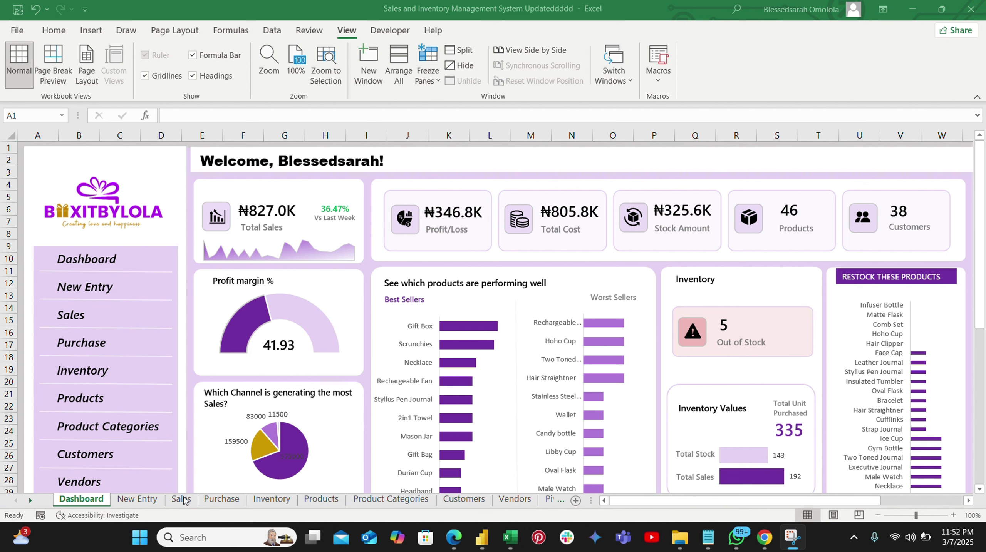
{"action": "mouse_move", "coordinate": [245, 317]}
{"action": "mouse_move", "coordinate": [354, 253]}
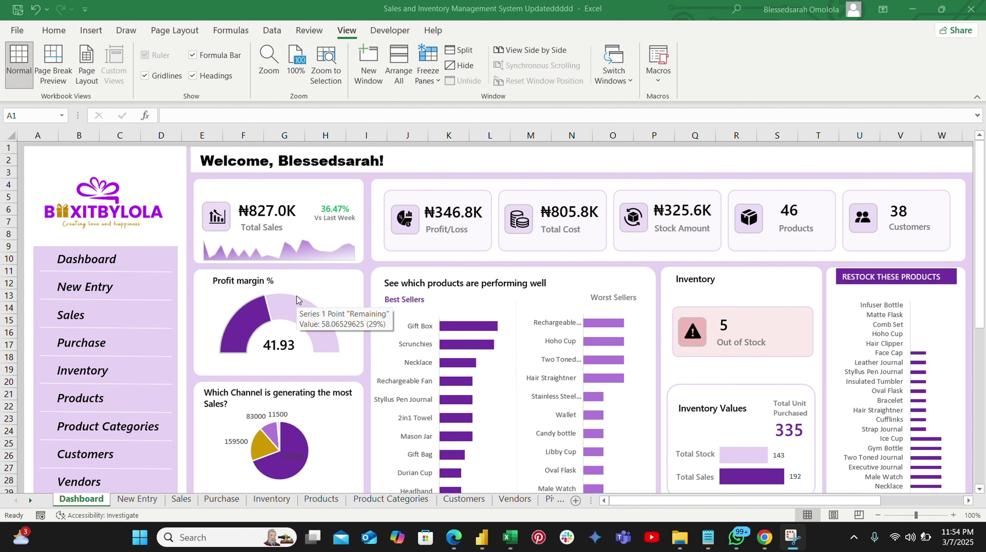
{"action": "mouse_move", "coordinate": [303, 307]}
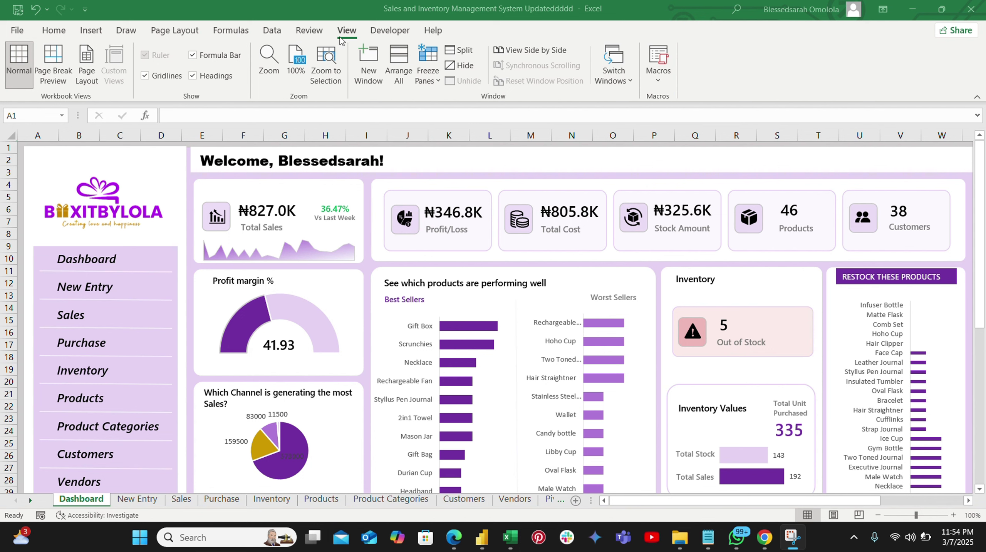
Hide the formula bar and examine the dashboard's sales channel pie chart and Inventory Values chart
{"action": "left_click", "coordinate": [204, 58]}
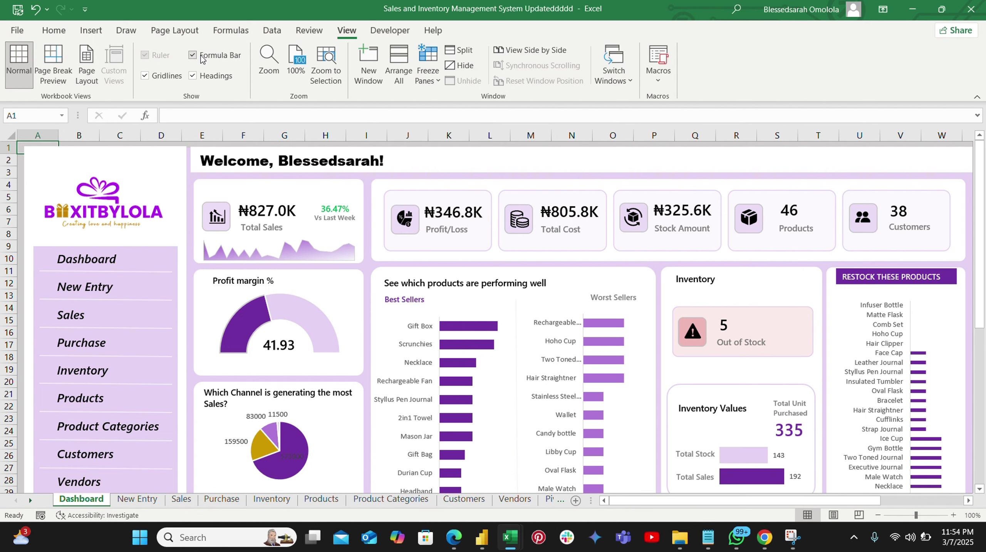
{"action": "left_click", "coordinate": [196, 56]}
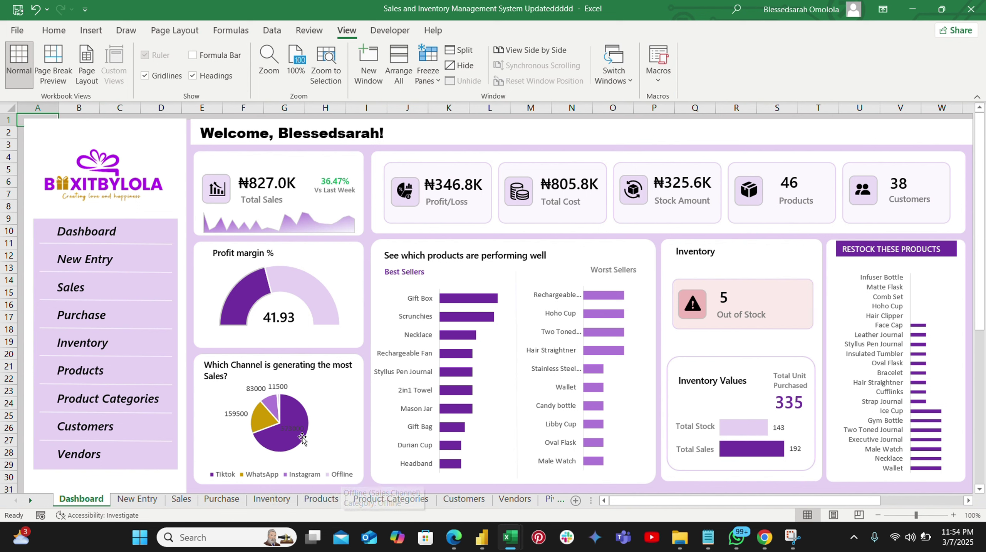
{"action": "mouse_move", "coordinate": [300, 409]}
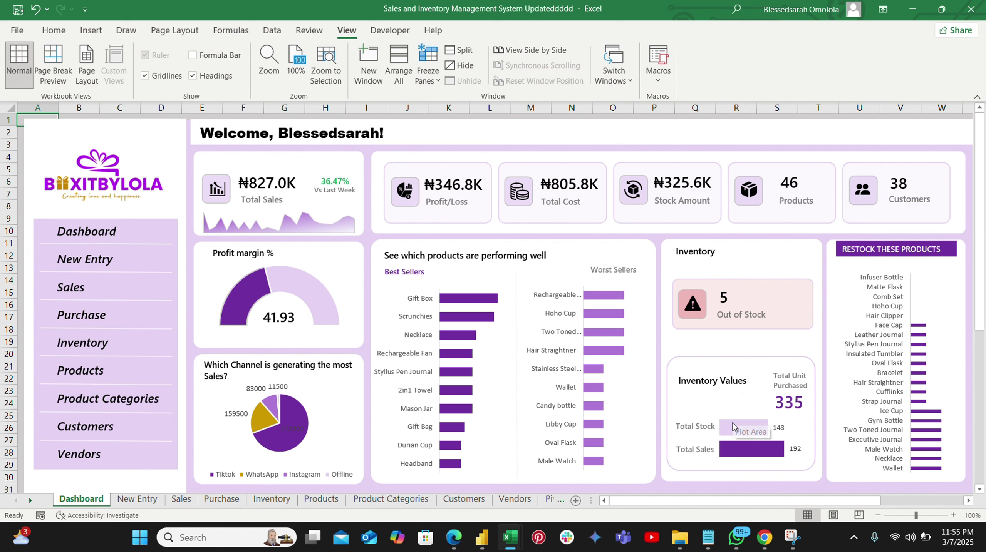
{"action": "mouse_move", "coordinate": [737, 414]}
{"action": "left_click", "coordinate": [420, 16]}
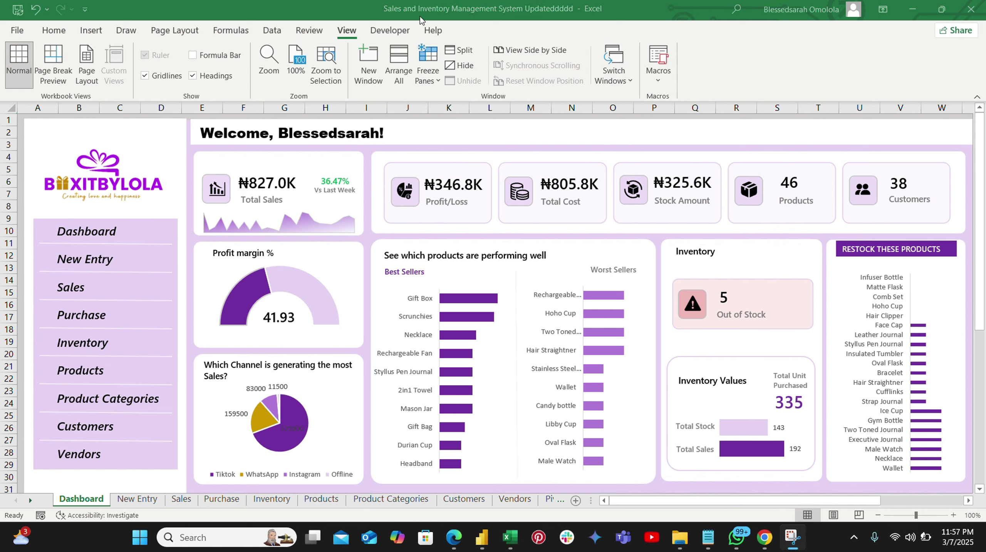